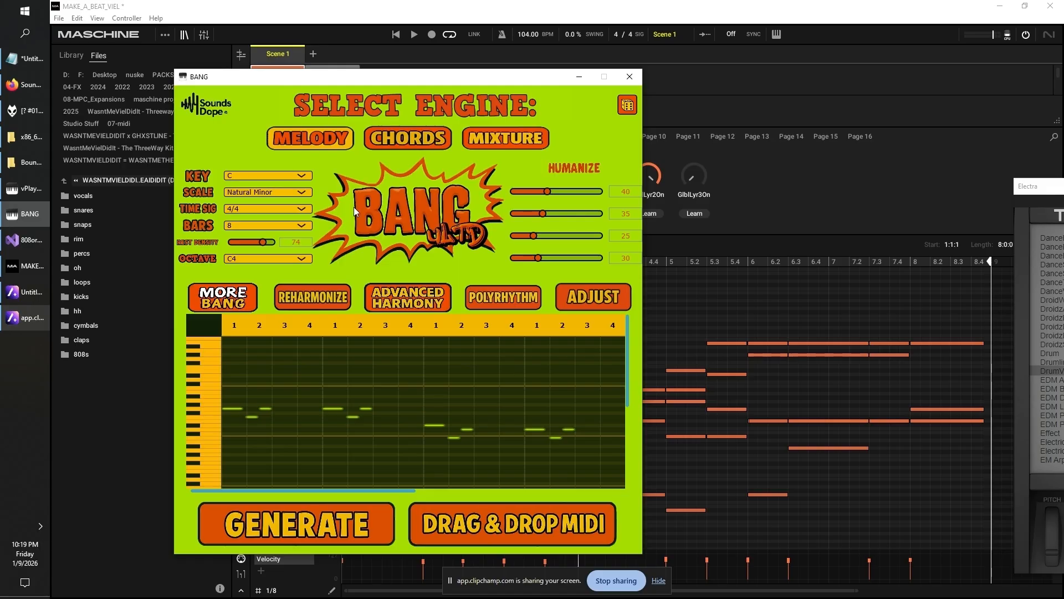
- Switch to the Chords engine and generate an 8-bar chord progression in C Natural Minor
click(399, 141)
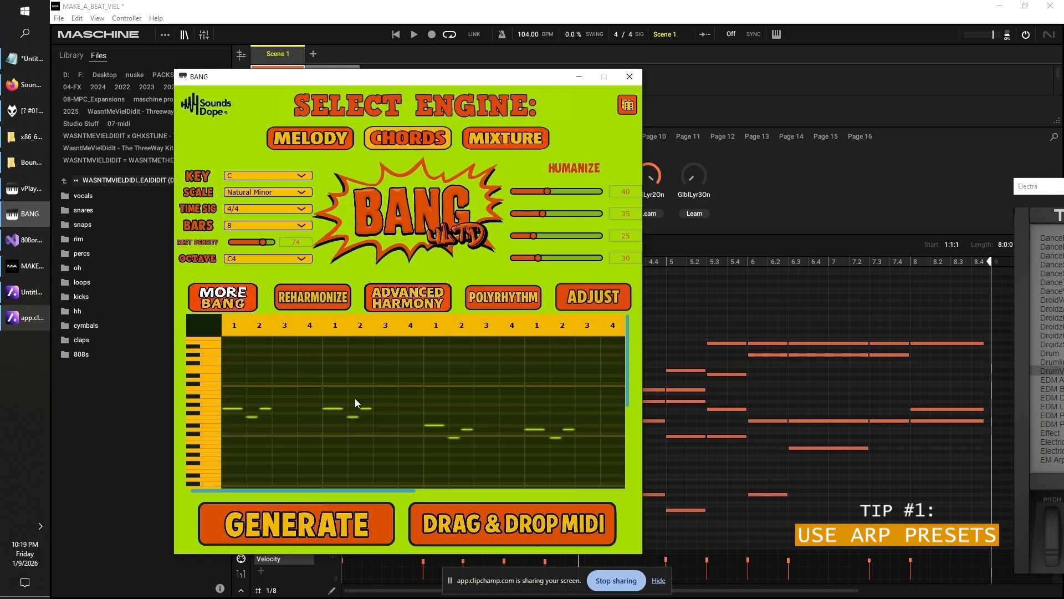
click(354, 507)
scroll(412, 362, down, 2)
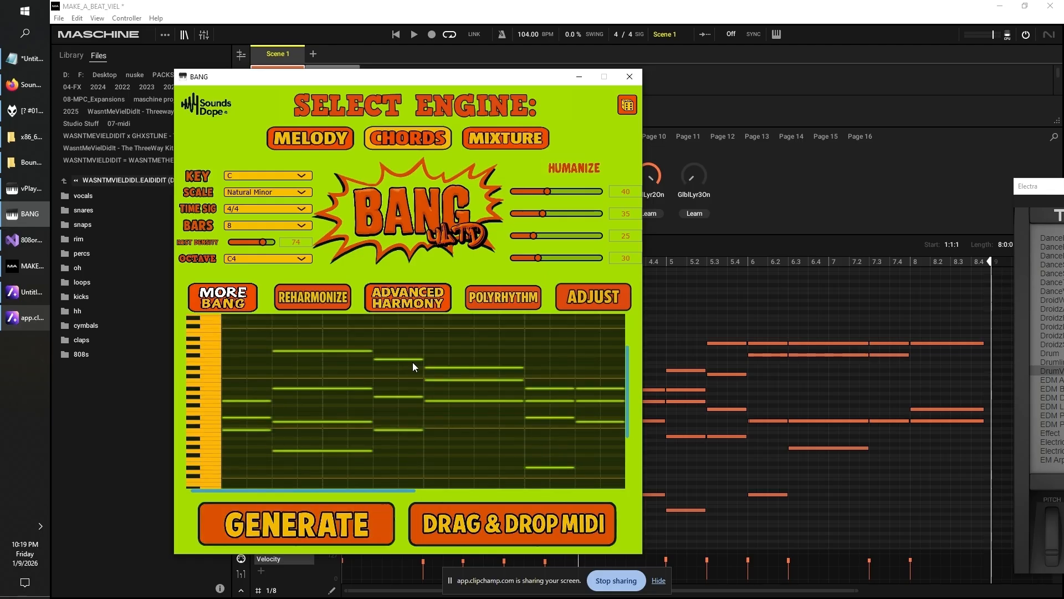
- Set the chord extension density to 66% in the Advanced Harmony settings
click(401, 306)
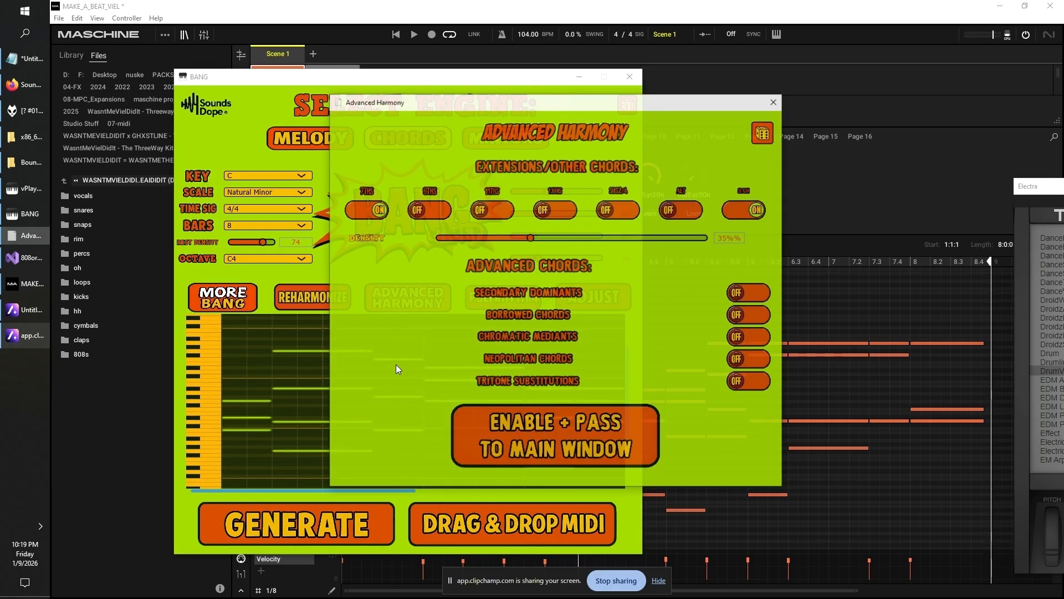
drag(563, 104, 602, 84)
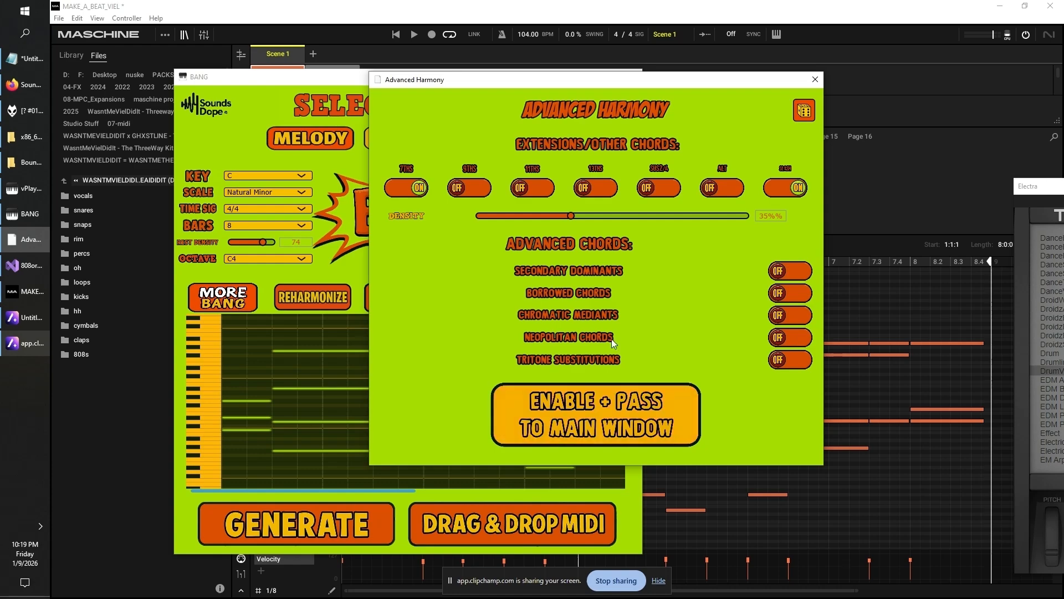
drag(618, 216, 656, 216)
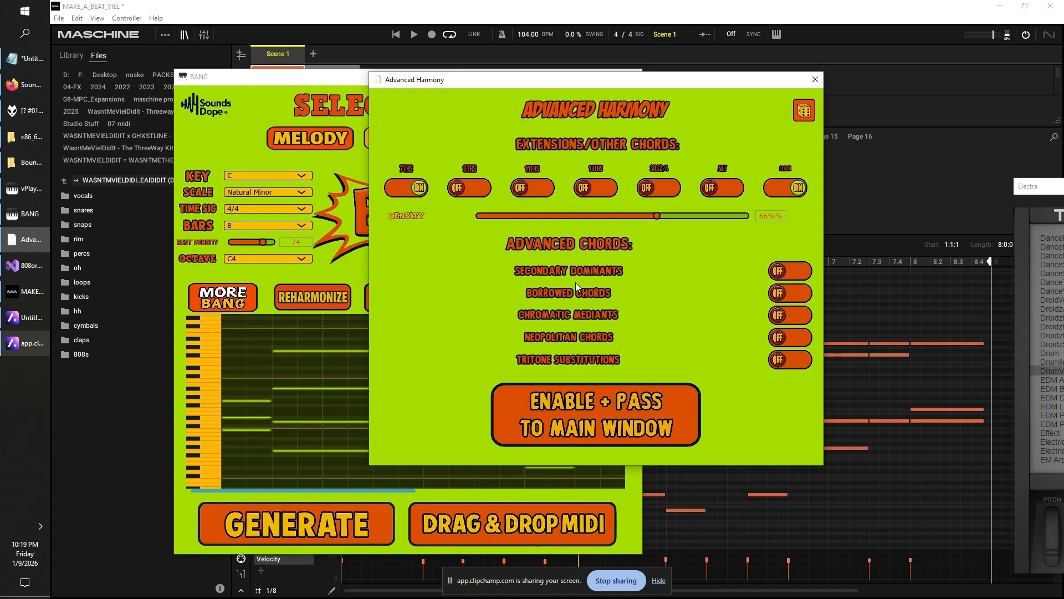
click(404, 308)
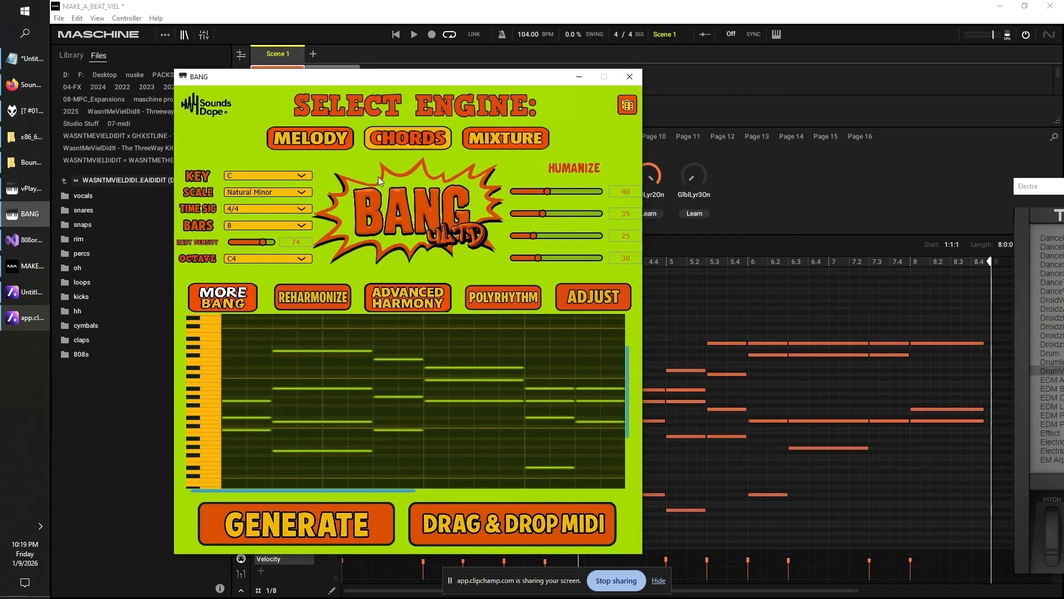
- Look through the available scales, keep Natural Minor, and generate a new chord progression
click(277, 192)
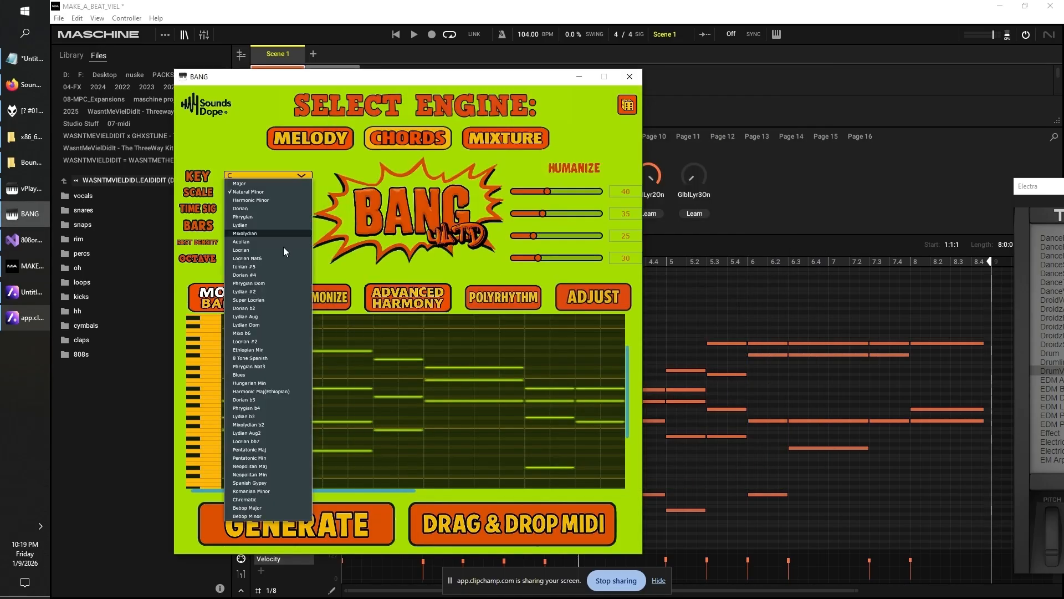
click(317, 374)
click(325, 514)
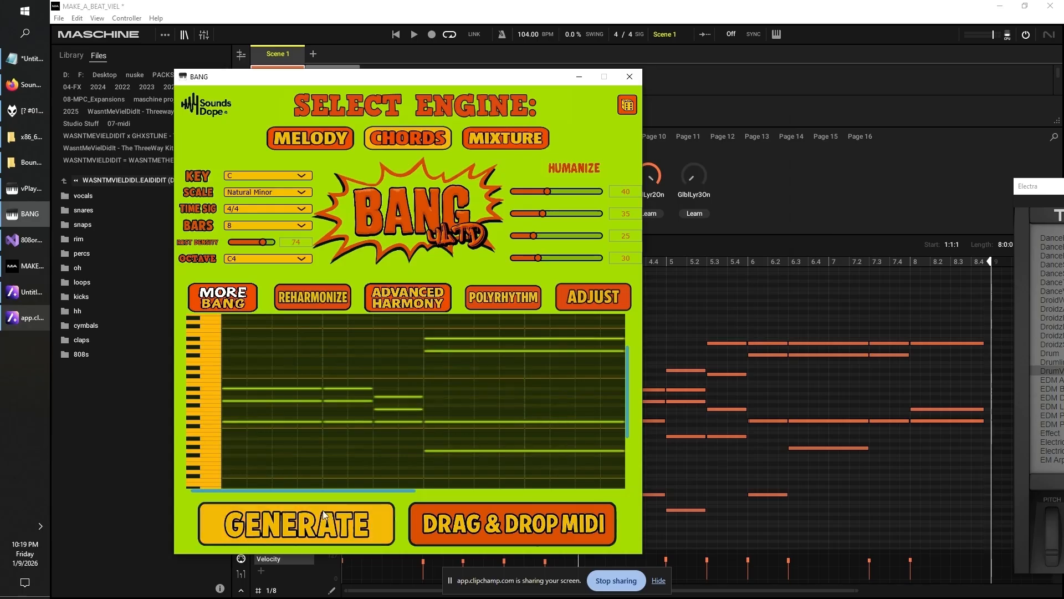
drag(357, 490, 351, 490)
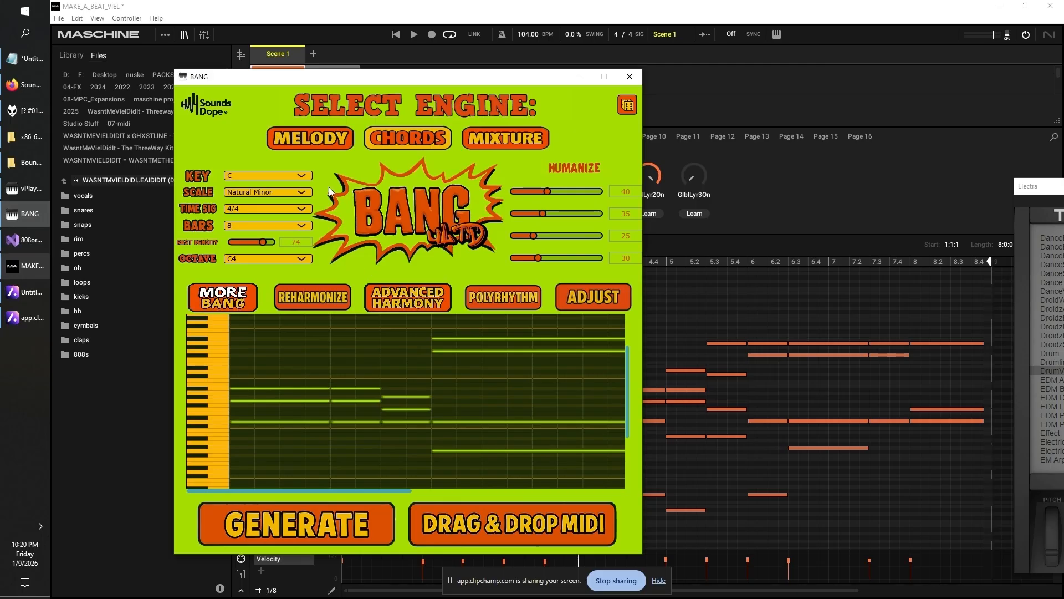
- Review the More Bang options for the Chords engine, switch to the Melody engine, and review its options too
click(233, 304)
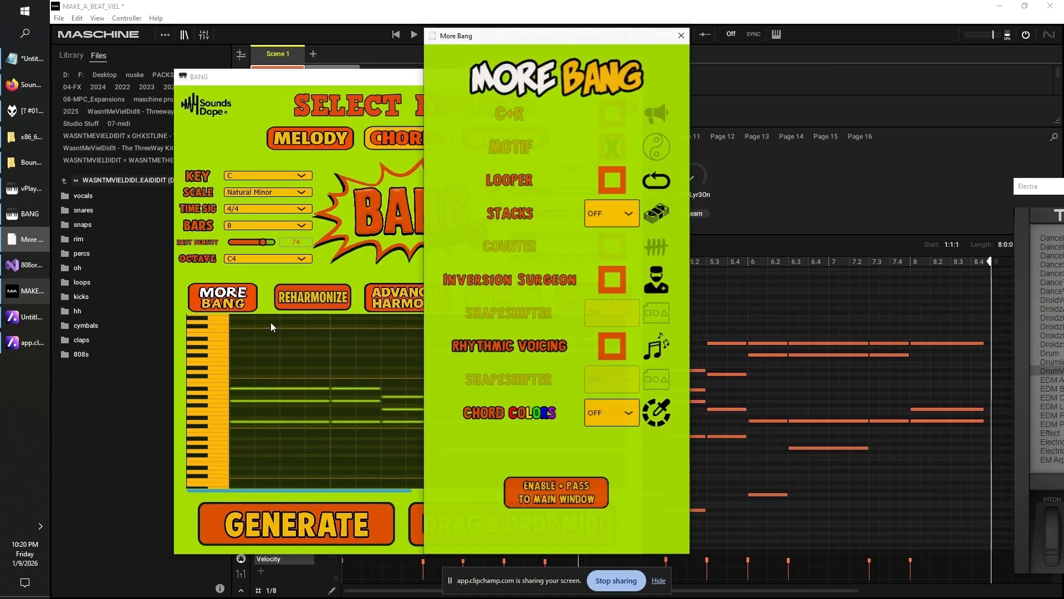
click(564, 496)
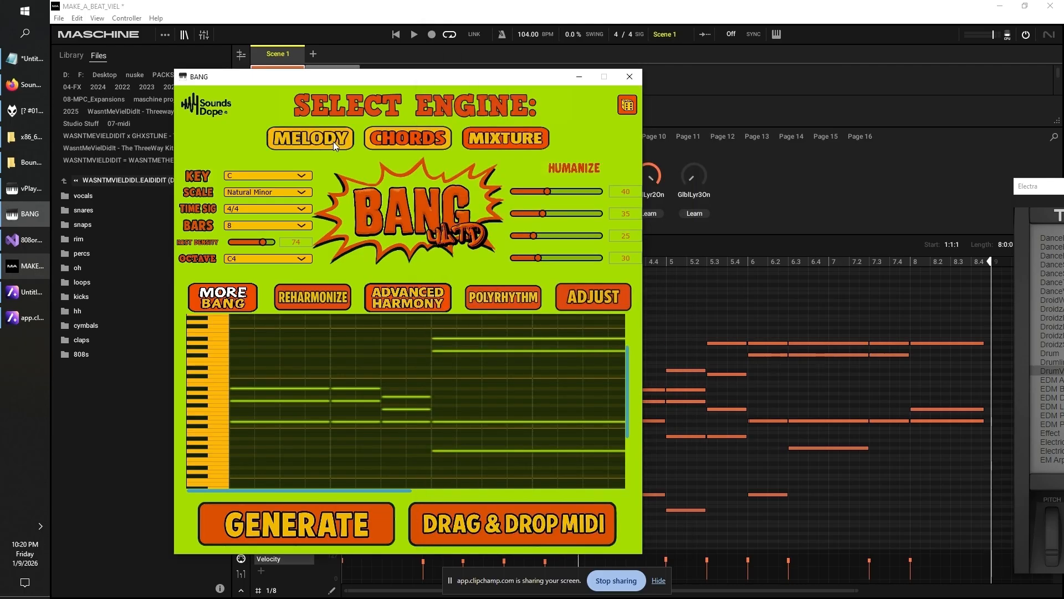
click(222, 297)
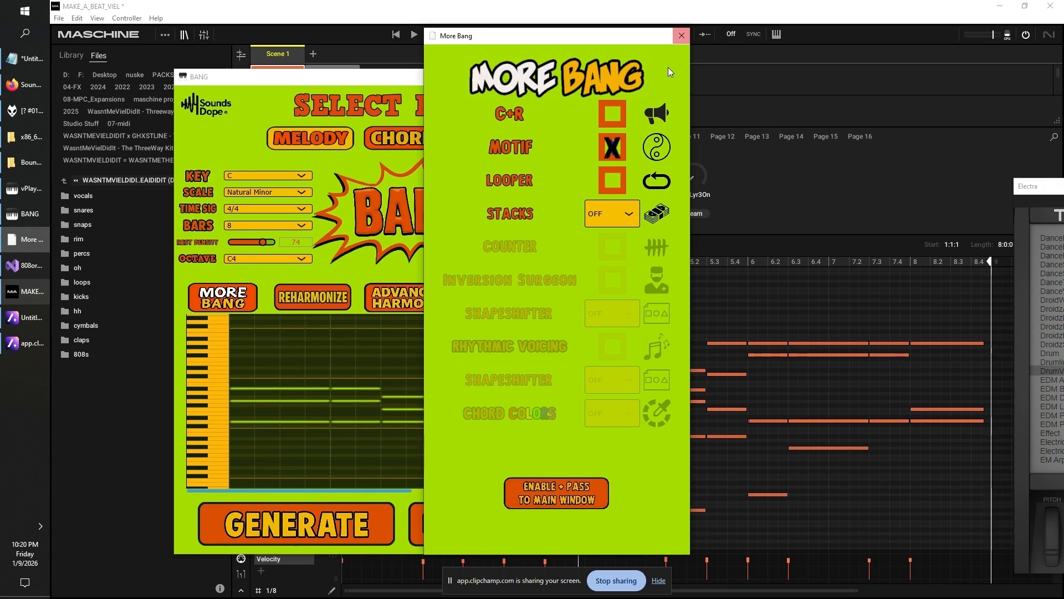
click(681, 36)
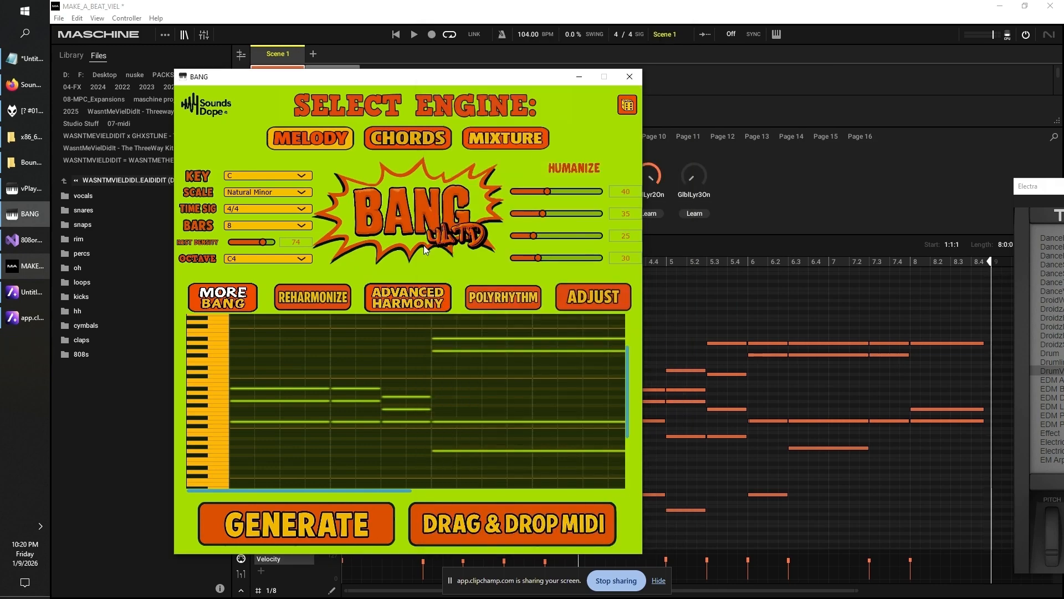
- Try enabling 9ths, 11ths and 13ths at 87% density in Advanced Harmony, and close it without passing the settings on
click(422, 302)
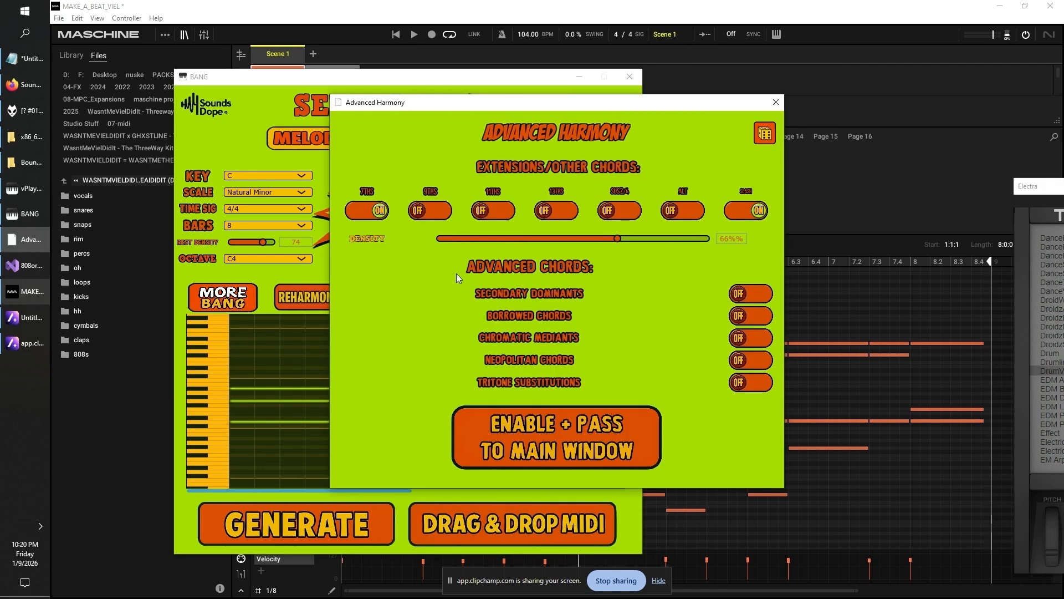
click(427, 205)
click(493, 210)
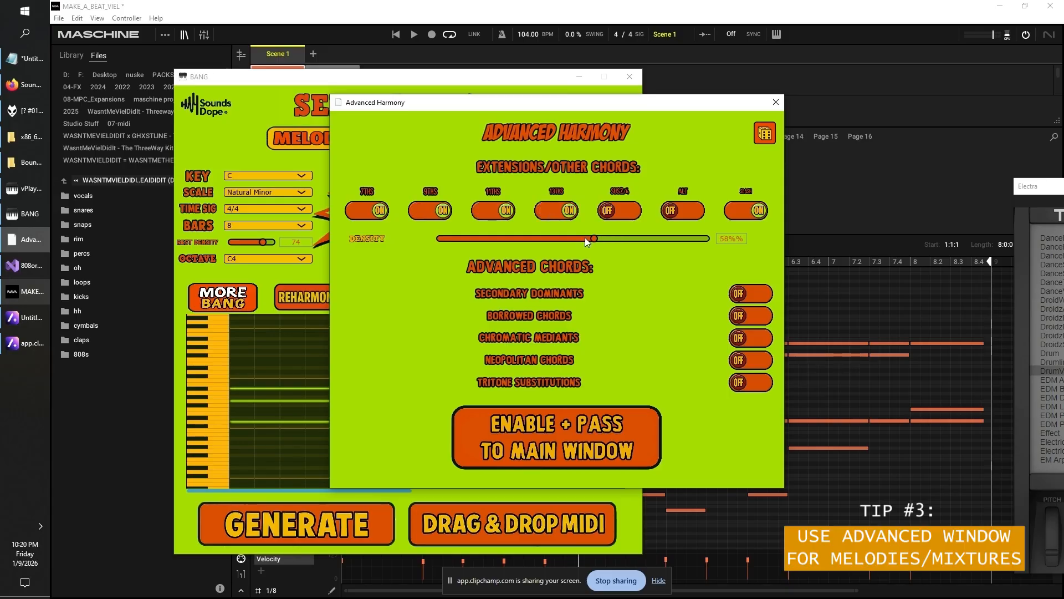
drag(586, 241, 675, 234)
click(556, 210)
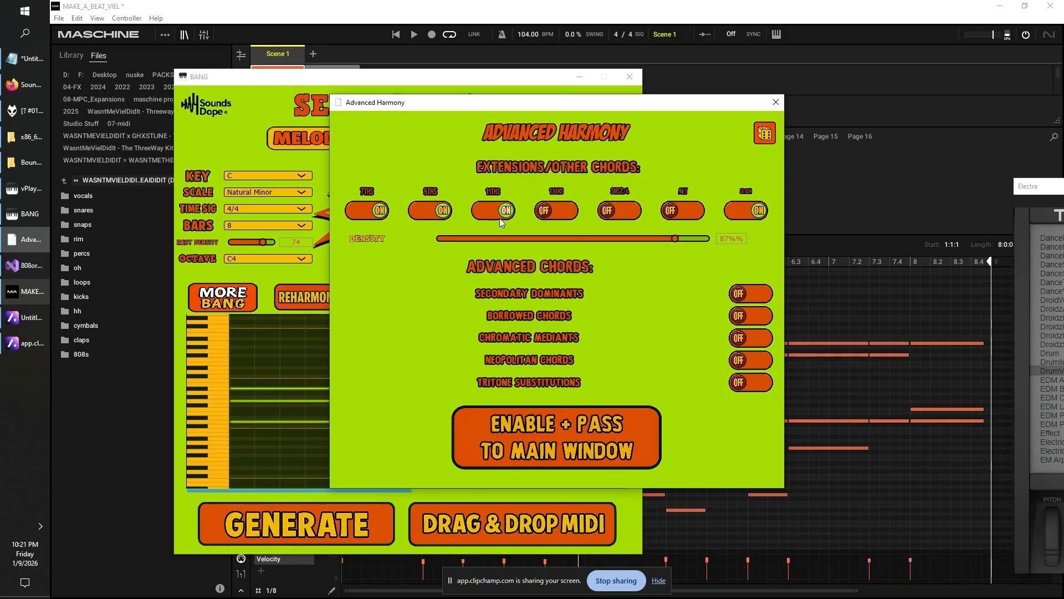
click(556, 211)
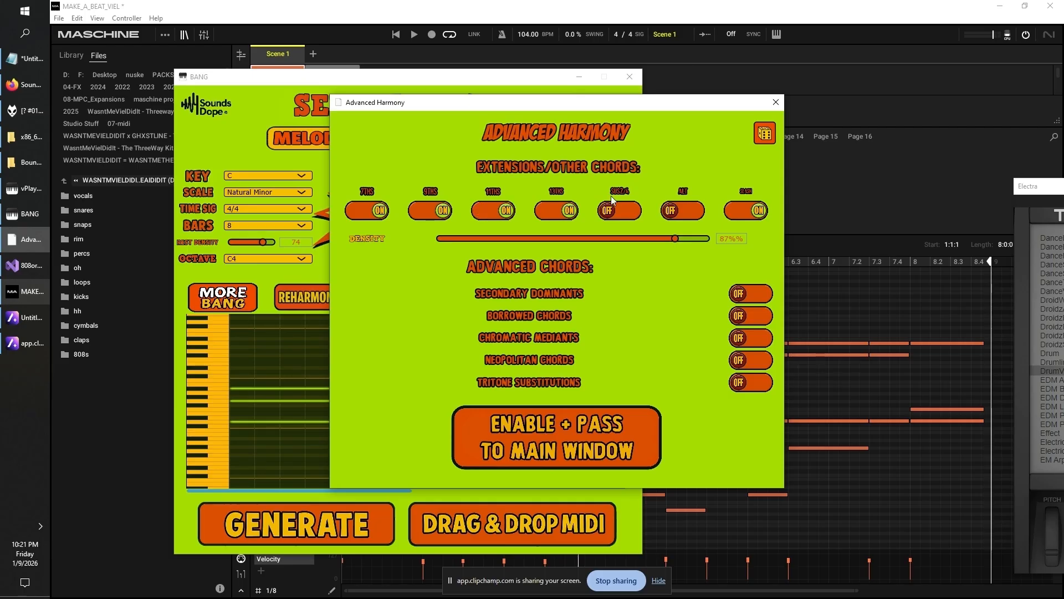
click(776, 102)
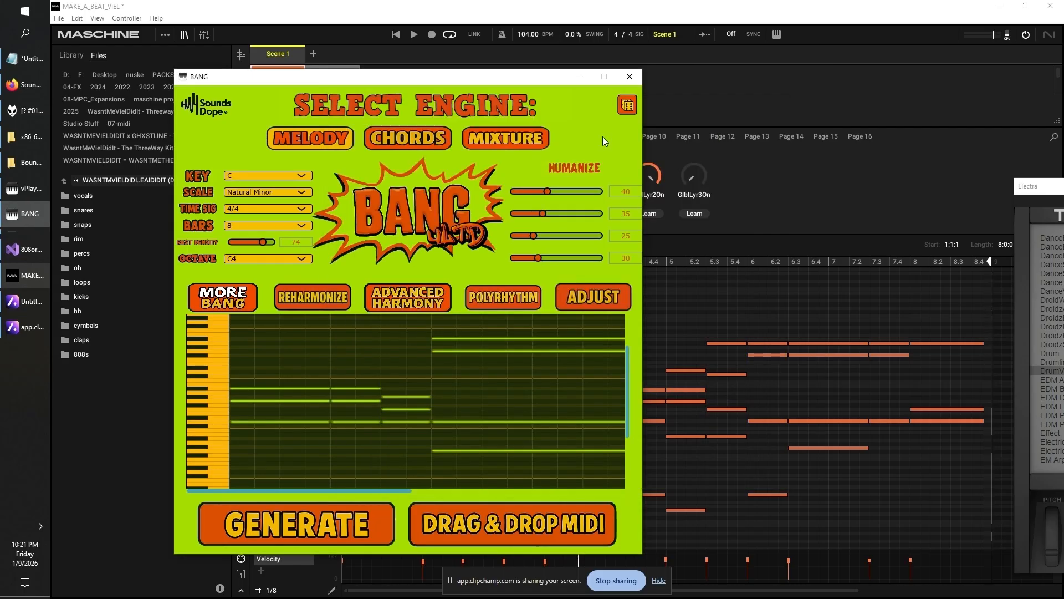
- Generate a melody, lower the rest density to 18, and generate the melody again
click(344, 521)
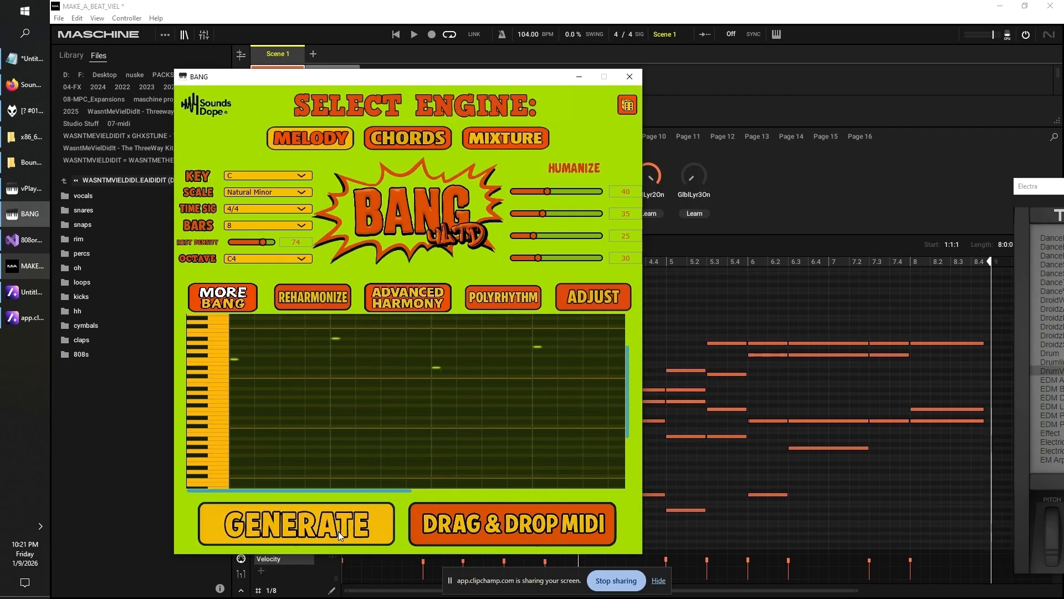
scroll(341, 404, up, 3)
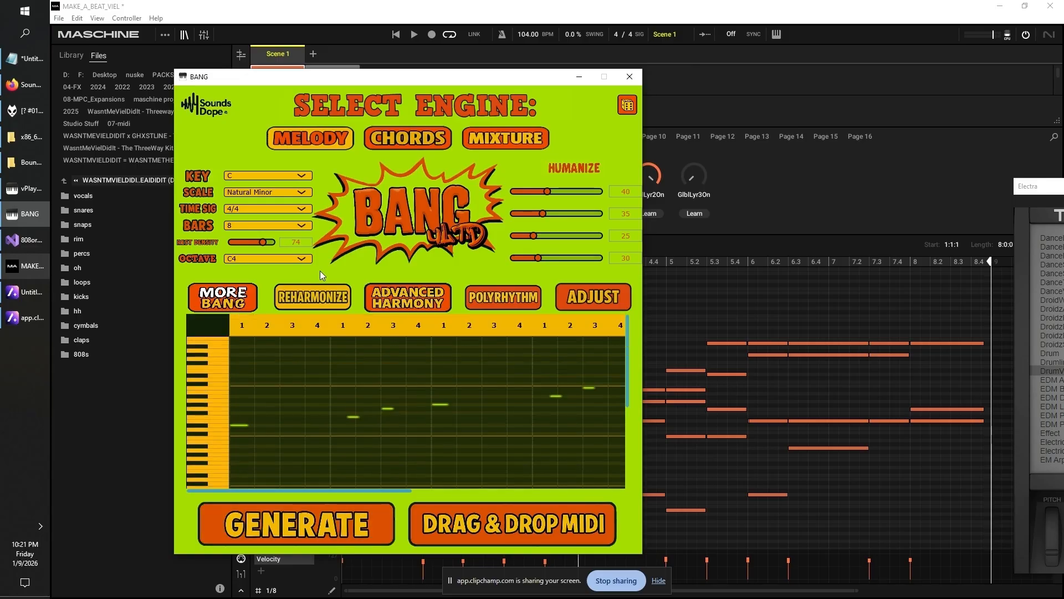
drag(262, 242, 237, 242)
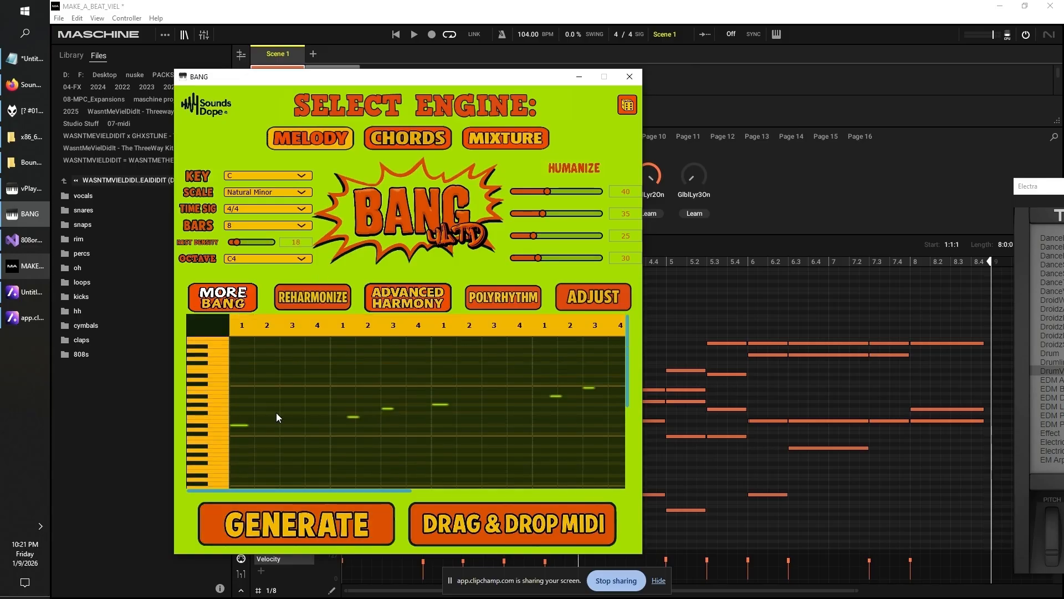
click(312, 517)
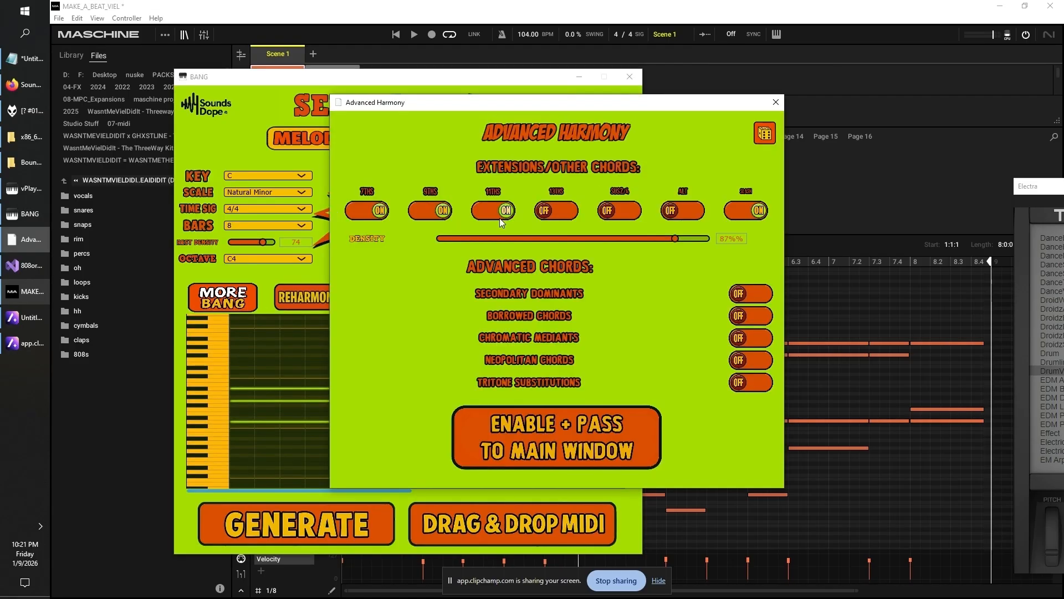
click(491, 213)
click(491, 212)
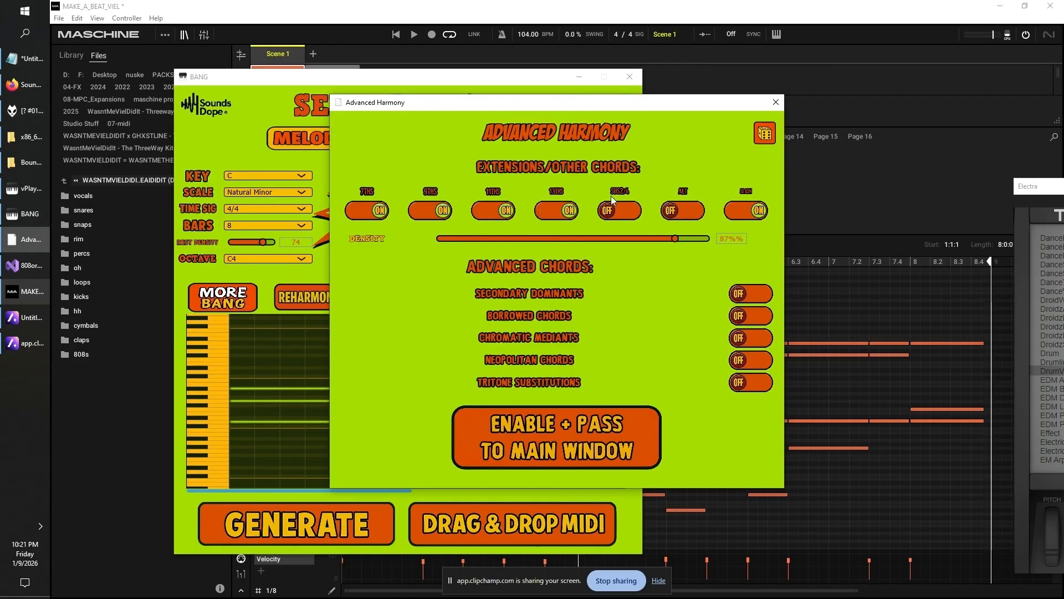
click(775, 102)
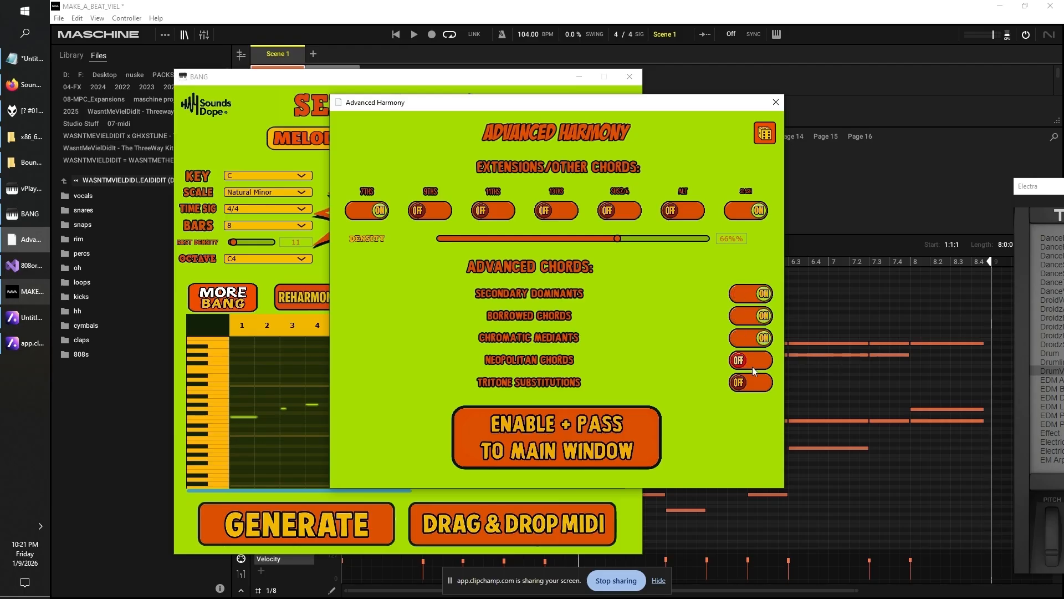
- Enable secondary dominants, borrowed chords and chromatic mediants in Advanced Harmony and pass them to the main window
click(593, 463)
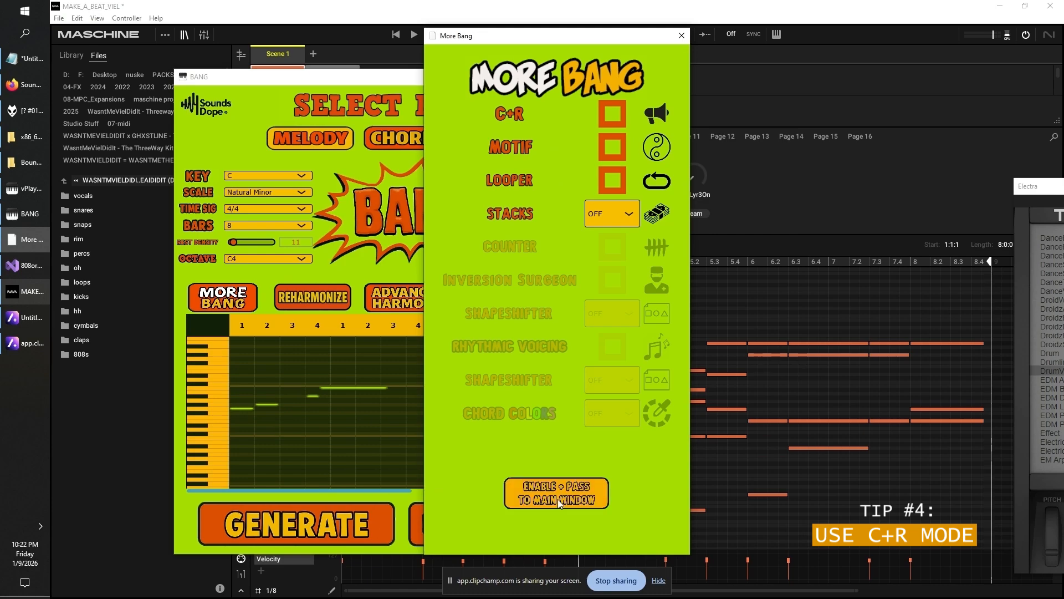
- Turn on C+R and Motif in the More Bang options, pass them to the main window, and generate a melody
click(613, 114)
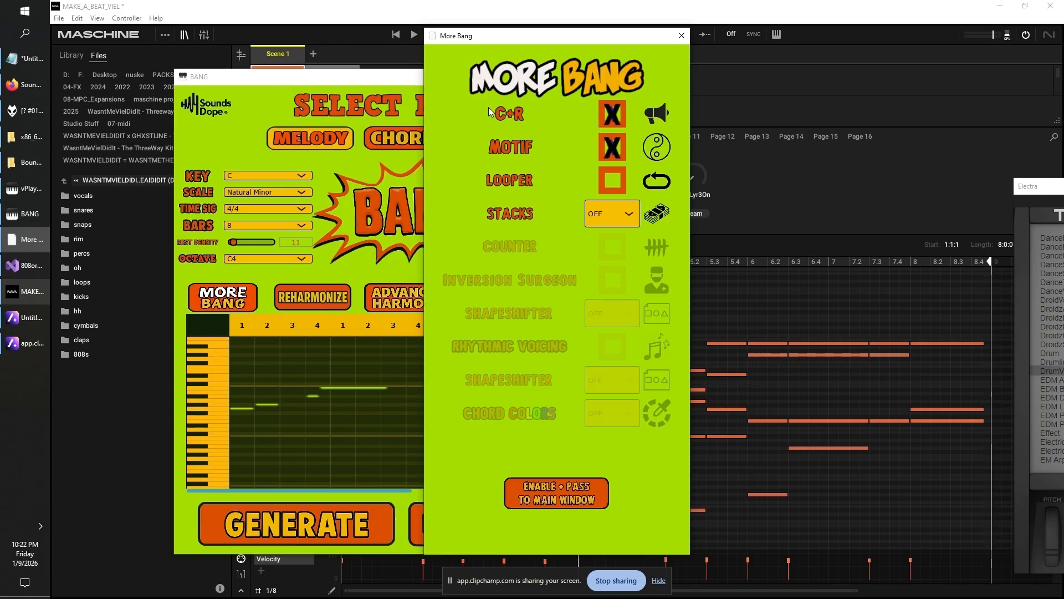
click(581, 505)
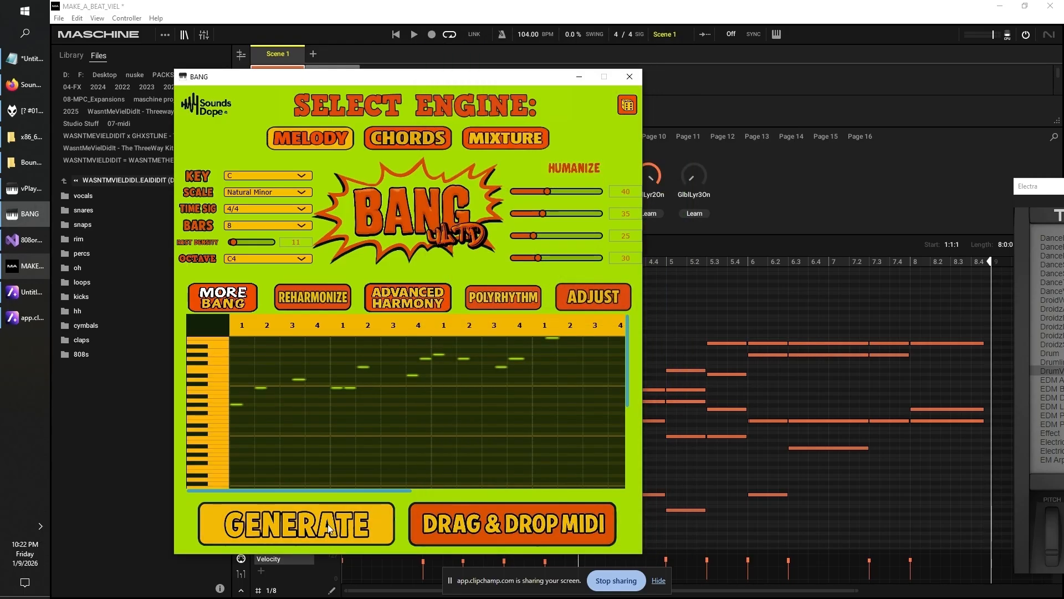
click(327, 524)
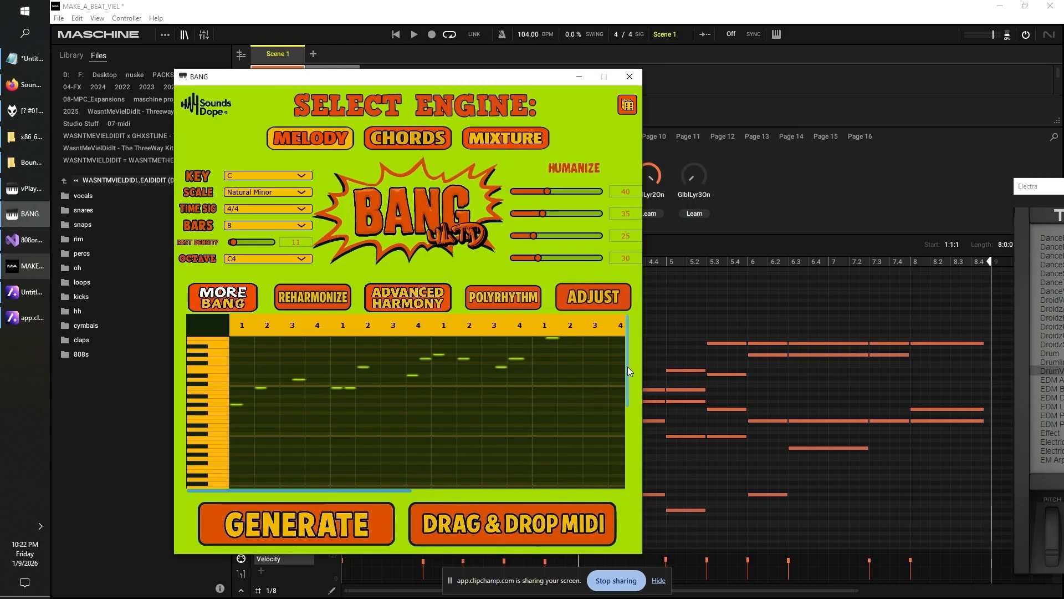
- Set the melody's octave to C3 and look along the lowered notes
click(269, 258)
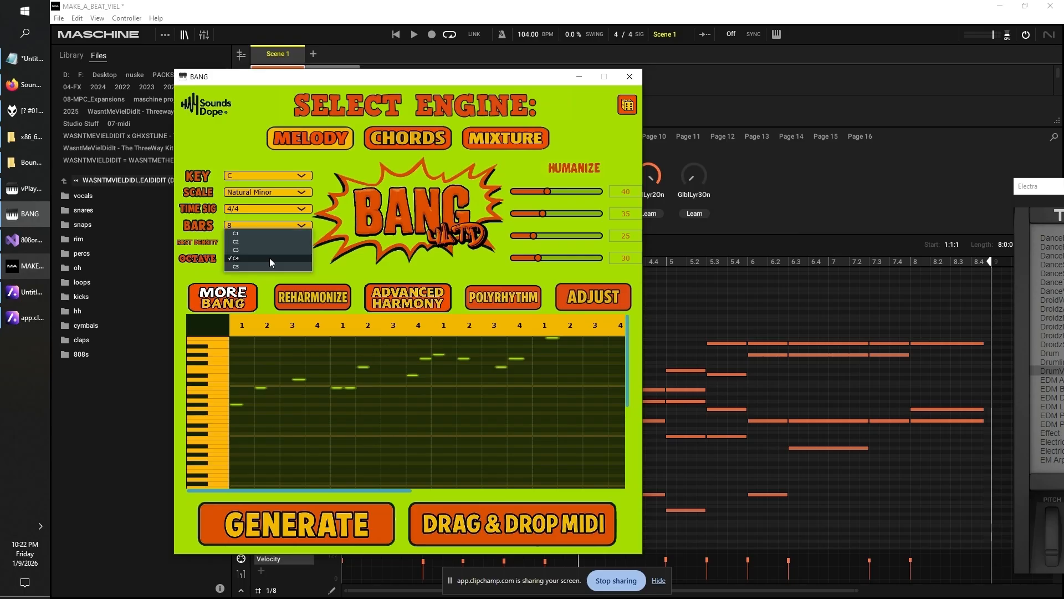
click(269, 247)
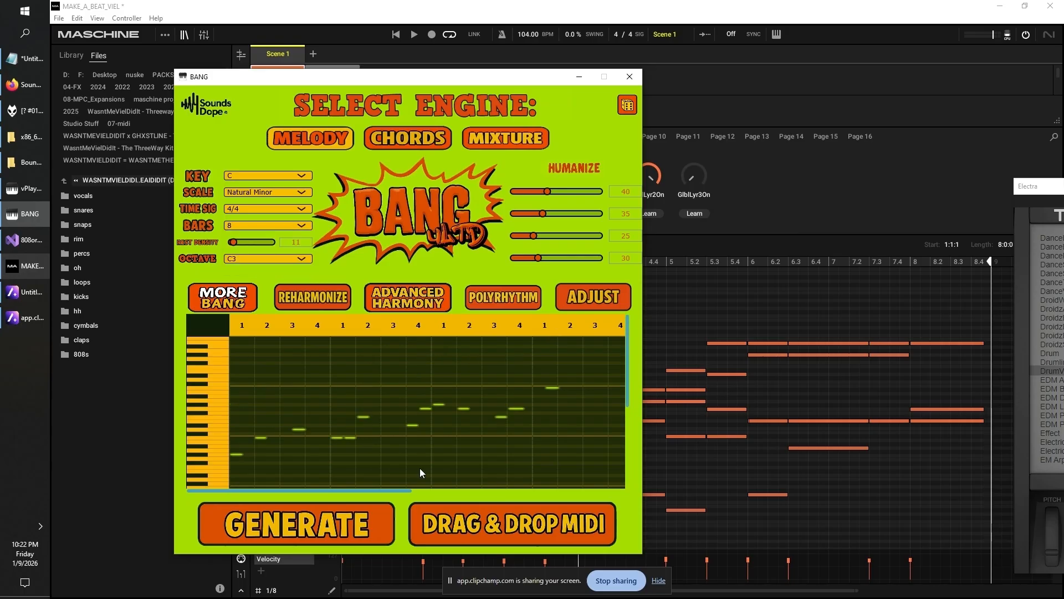
scroll(420, 473, right, 3)
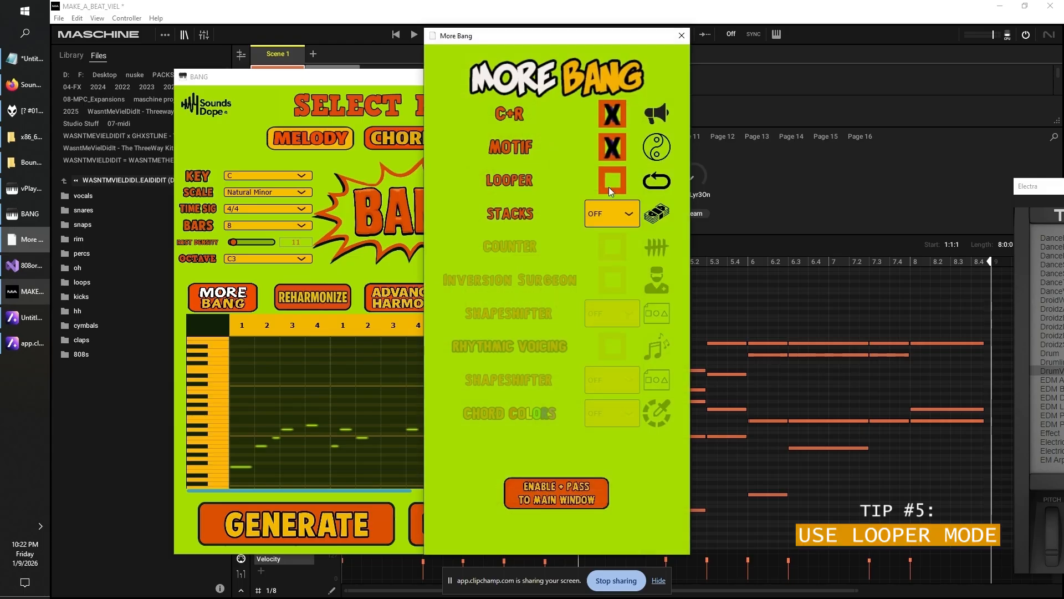
- Turn on Looper alongside C+R and Motif in More Bang, pass it to the main window, and generate a looping melody
click(608, 187)
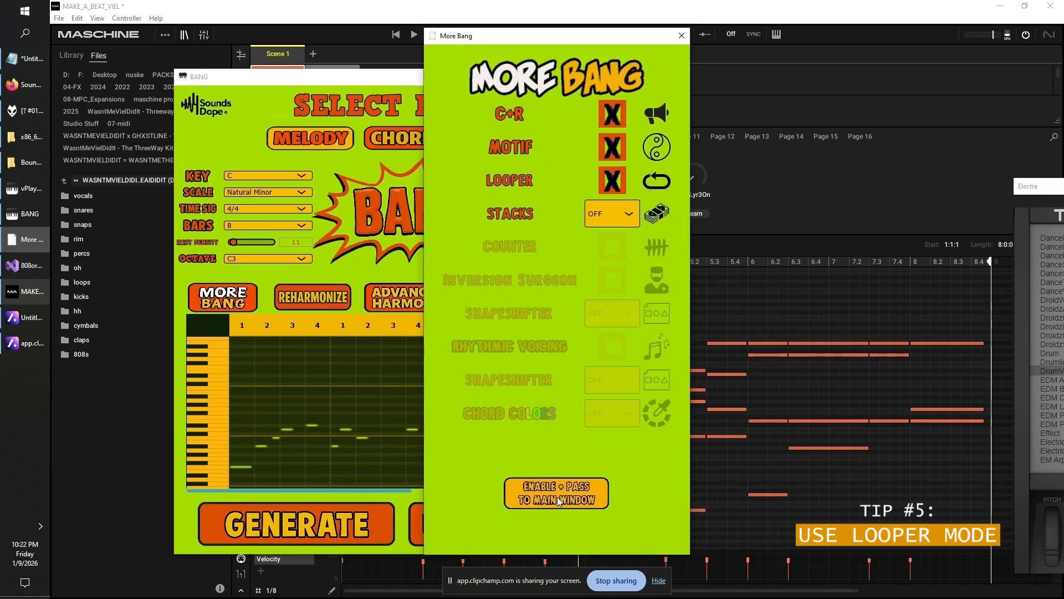
click(557, 497)
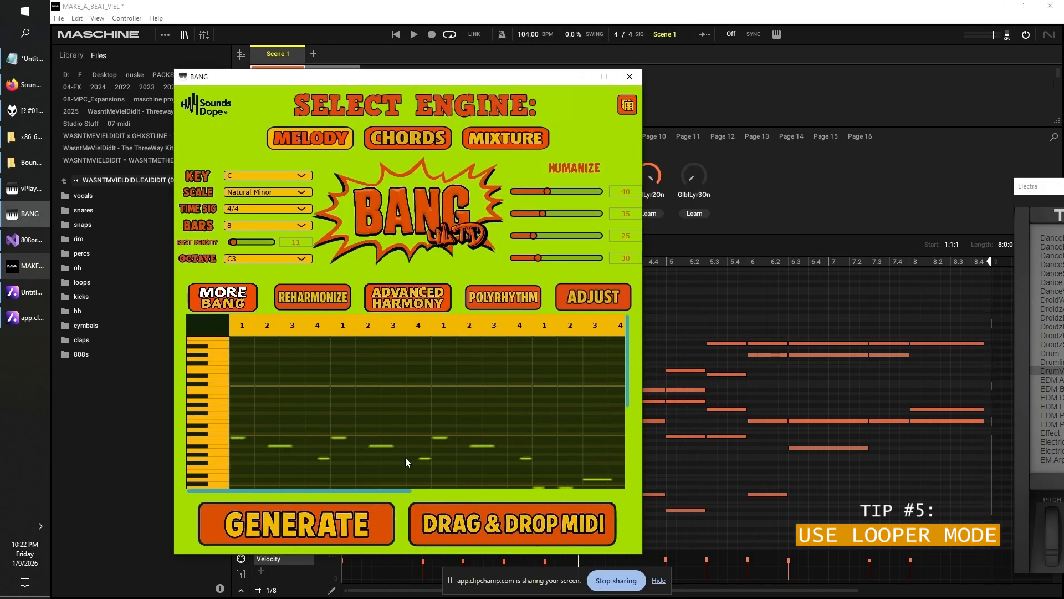
scroll(428, 425, down, 1)
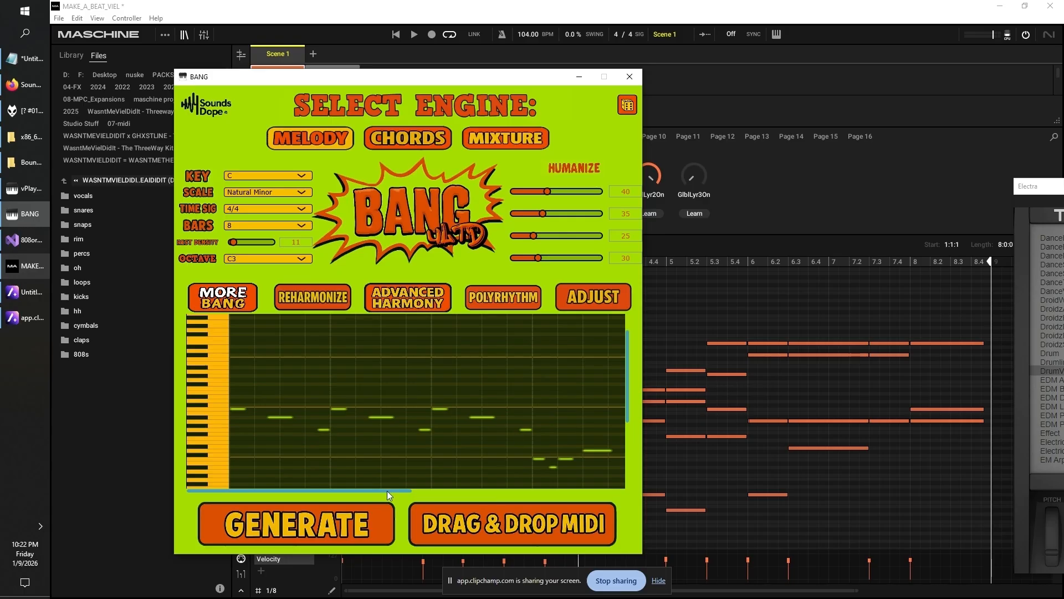
click(349, 518)
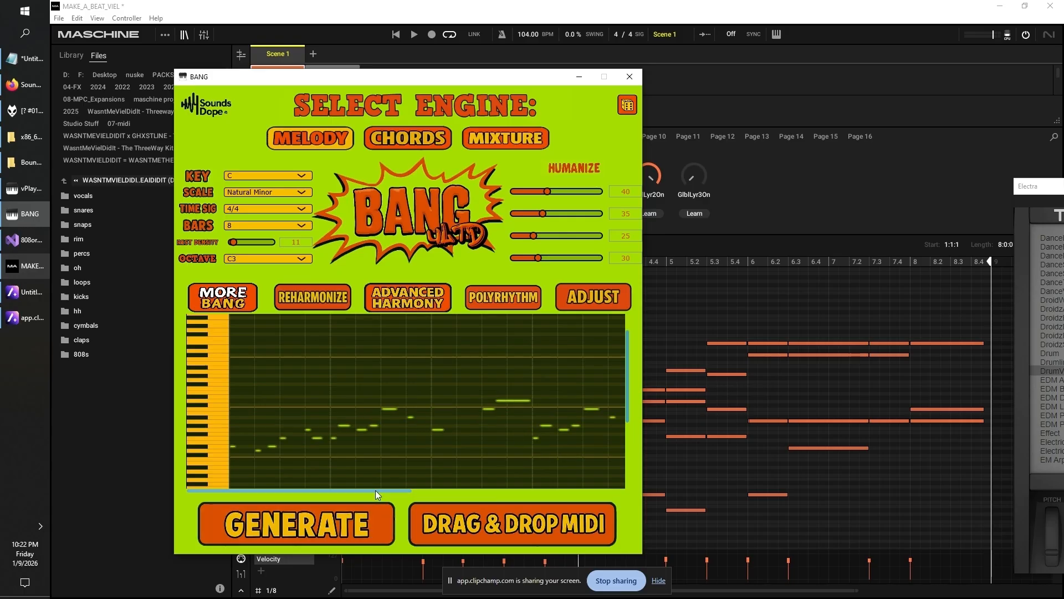
- Generate another looping melody with C+R, Motif and Looper on, and look along its notes
drag(375, 490, 357, 475)
click(327, 529)
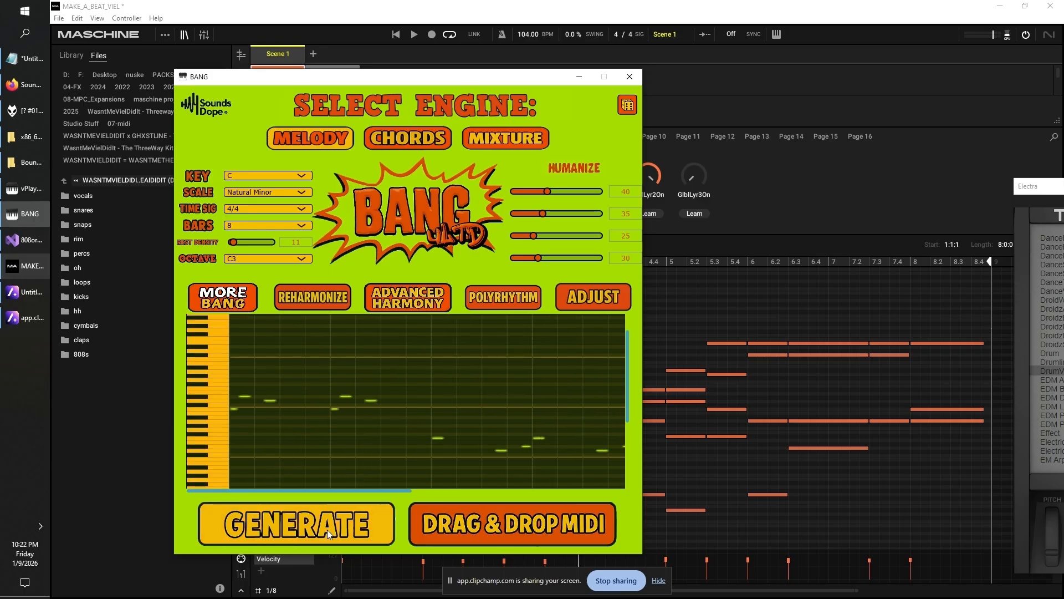
drag(375, 490, 317, 425)
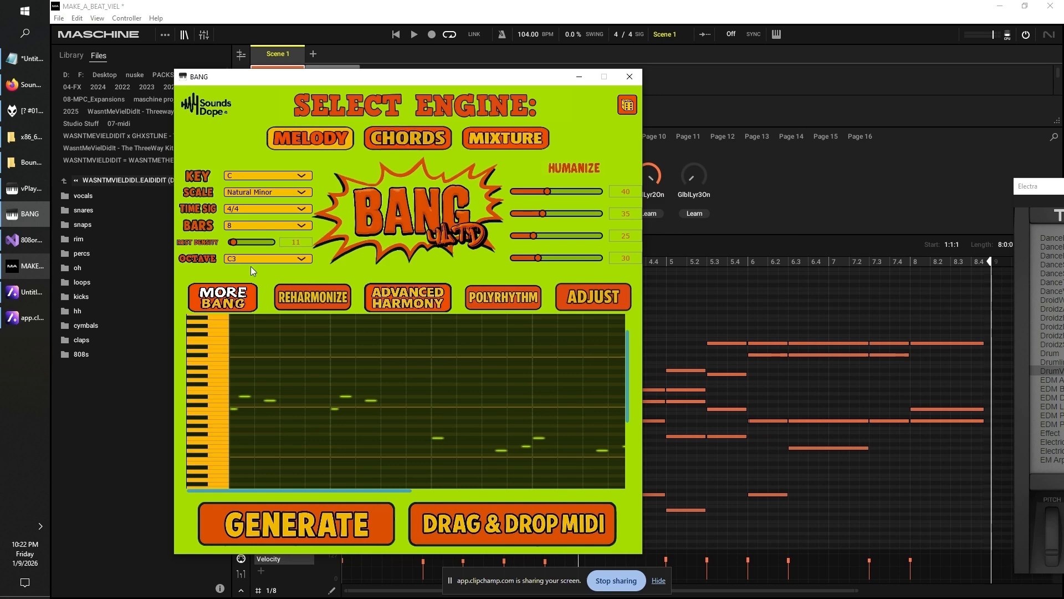
- Generate mixtures with the Mixture engine, first with Stacks set to 6 and then to 3 in More Bang
click(252, 294)
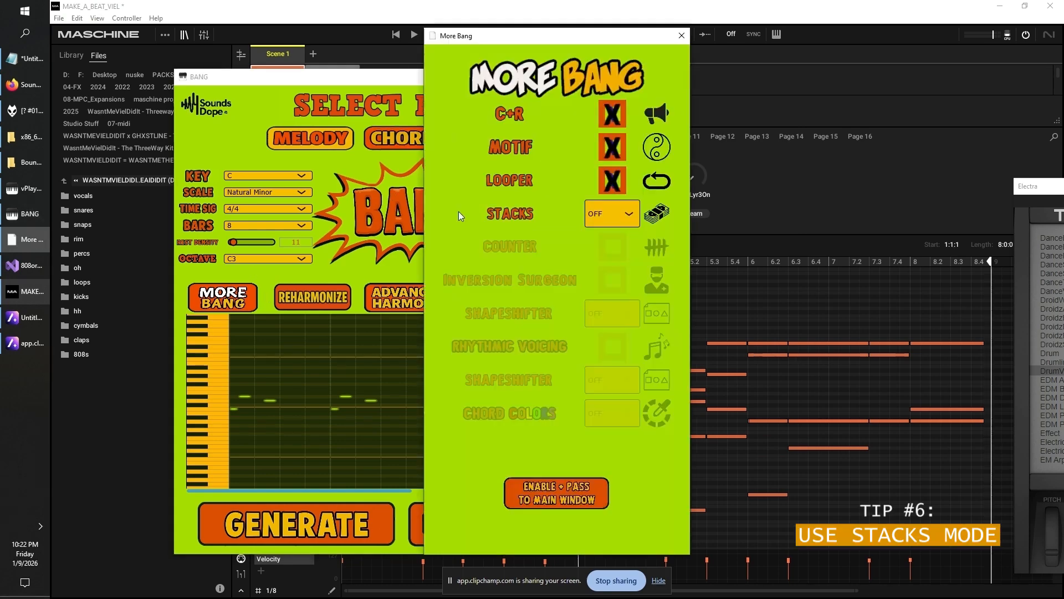
click(618, 219)
click(610, 289)
click(367, 500)
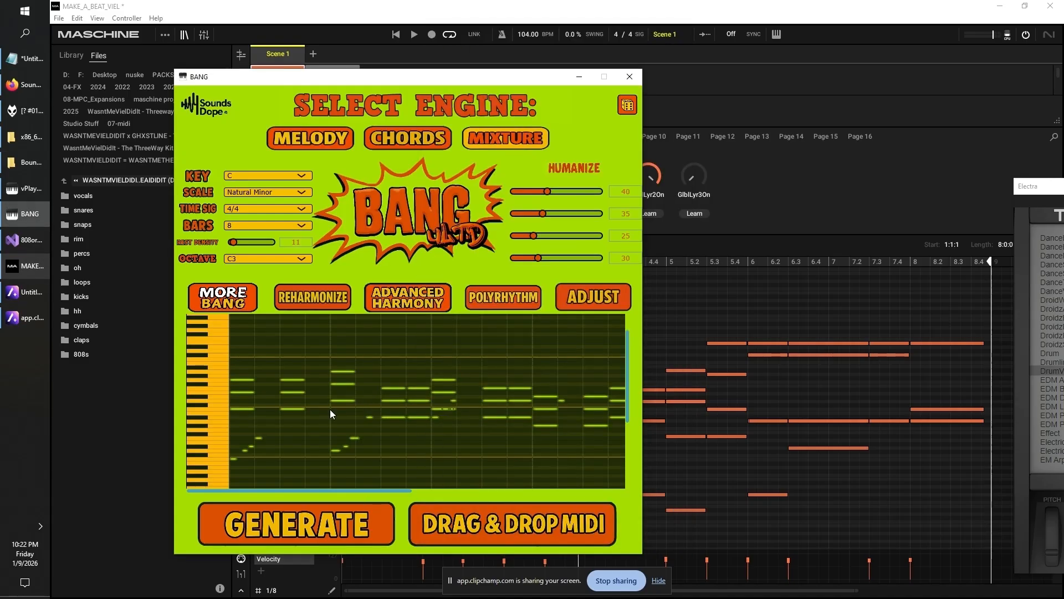
click(224, 300)
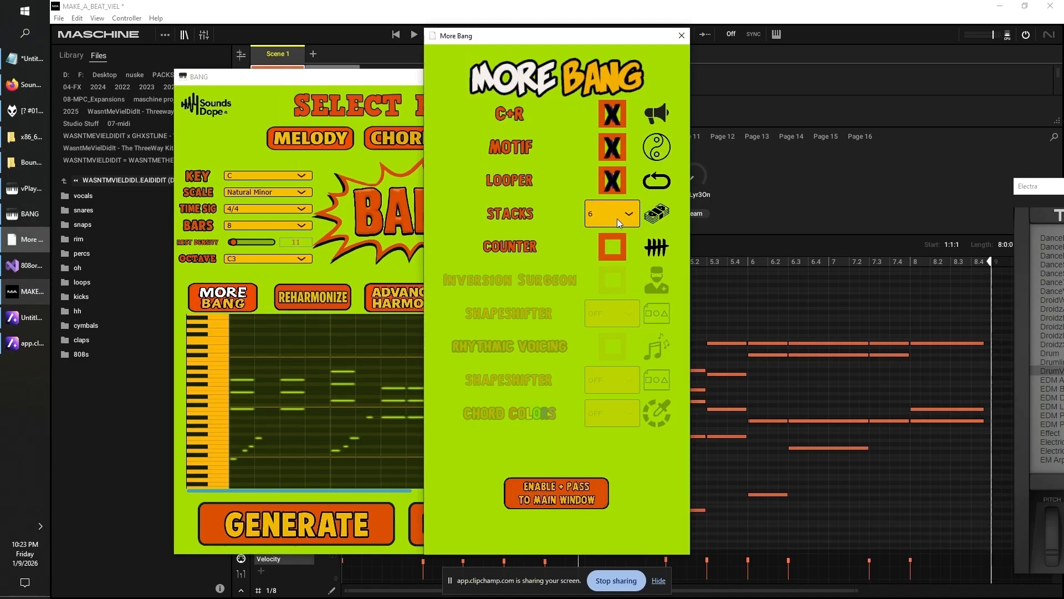
click(251, 274)
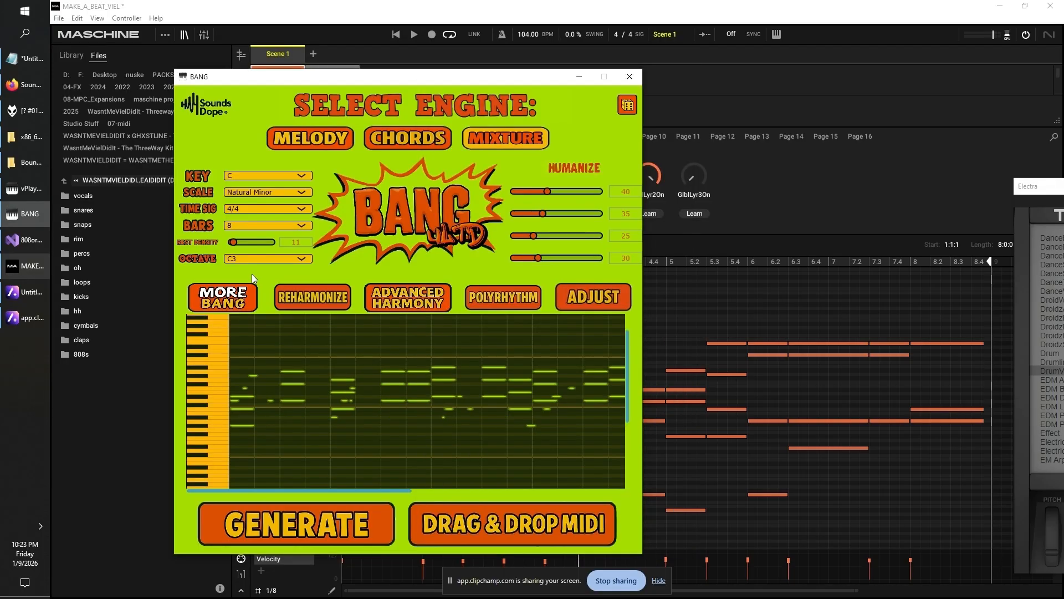
- Turn on Counter and set Stacks to OFF in More Bang, and generate several mixtures
click(248, 289)
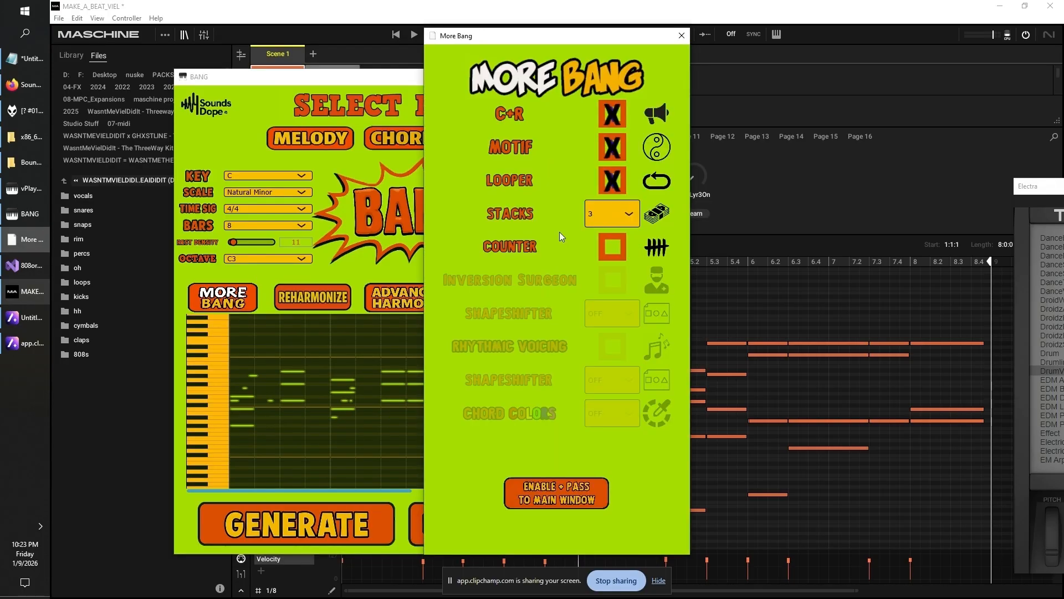
click(613, 249)
click(616, 215)
click(616, 215)
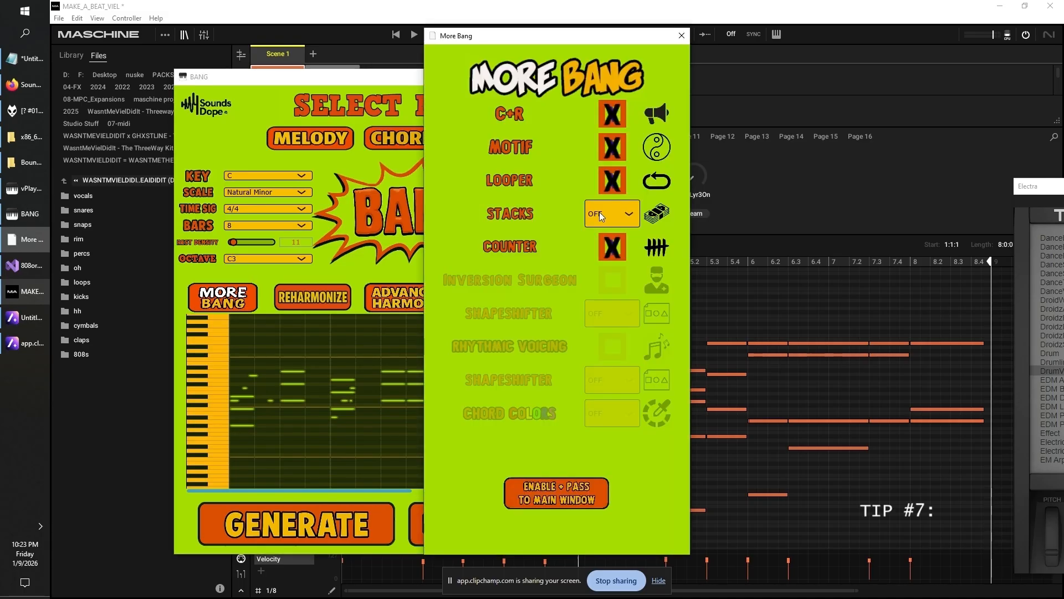
click(350, 527)
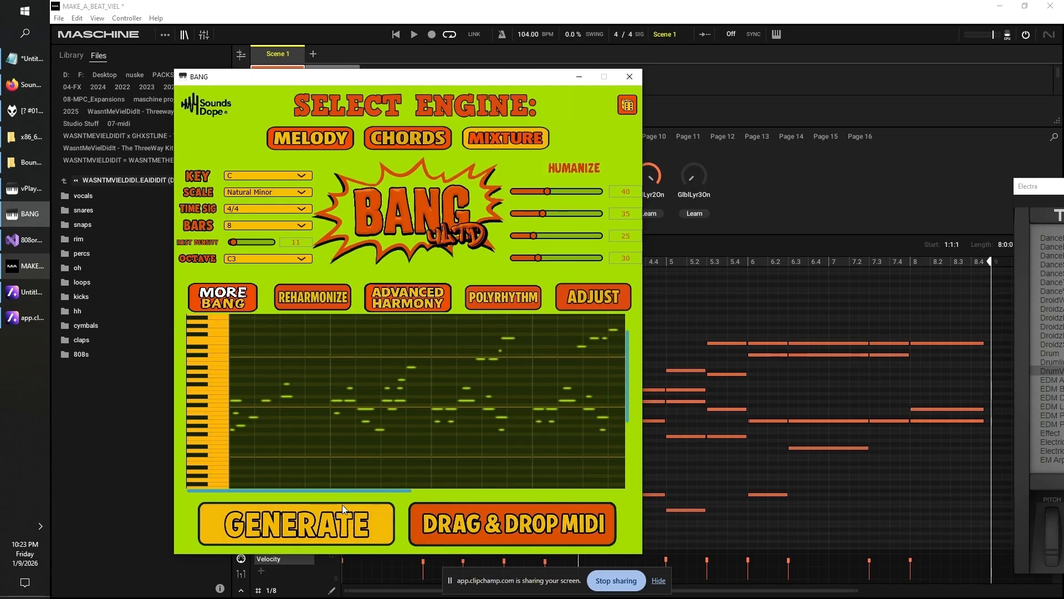
click(341, 505)
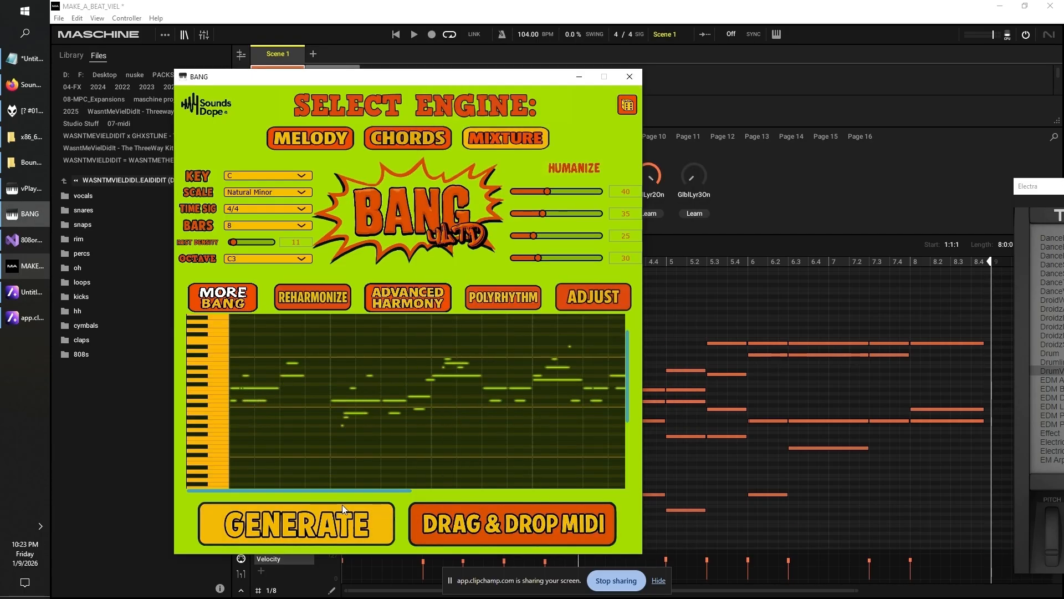
click(342, 505)
click(341, 504)
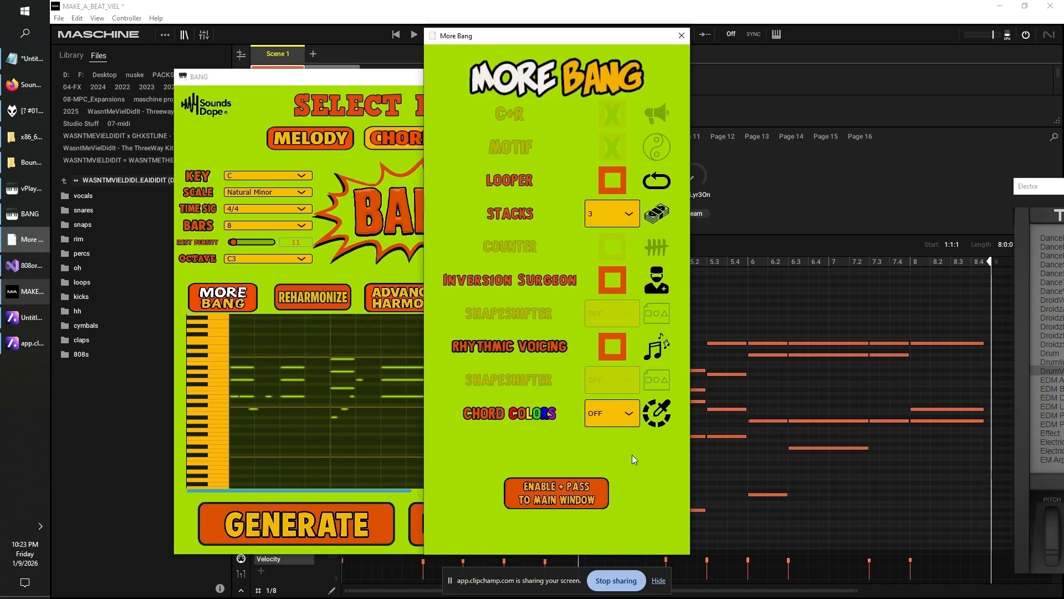
- Set Chord Colors to Moderate in More Bang, generate progressions with the Chords engine, and look along the chords
click(630, 416)
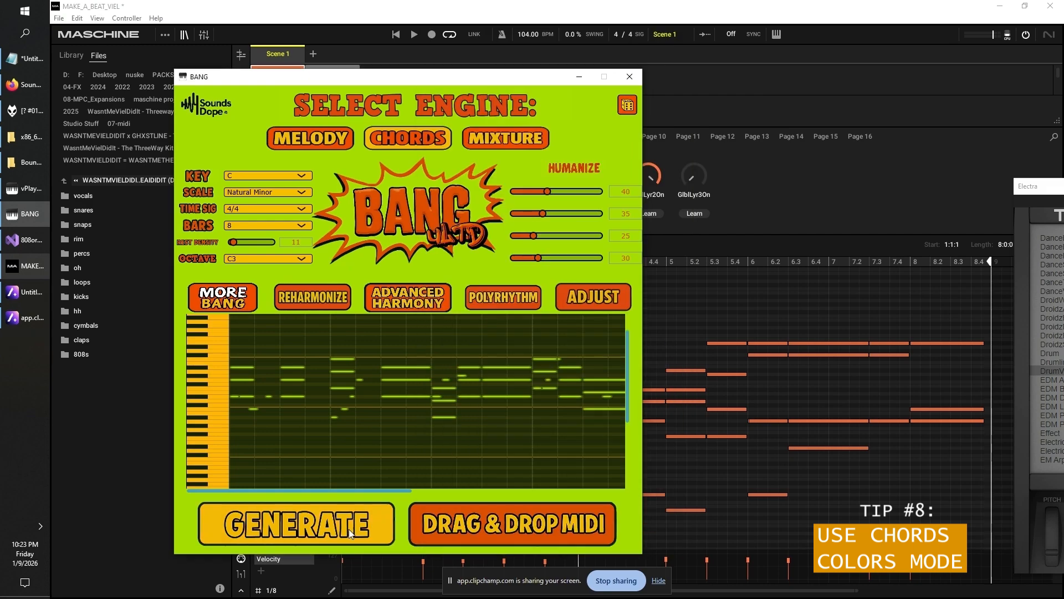
click(348, 528)
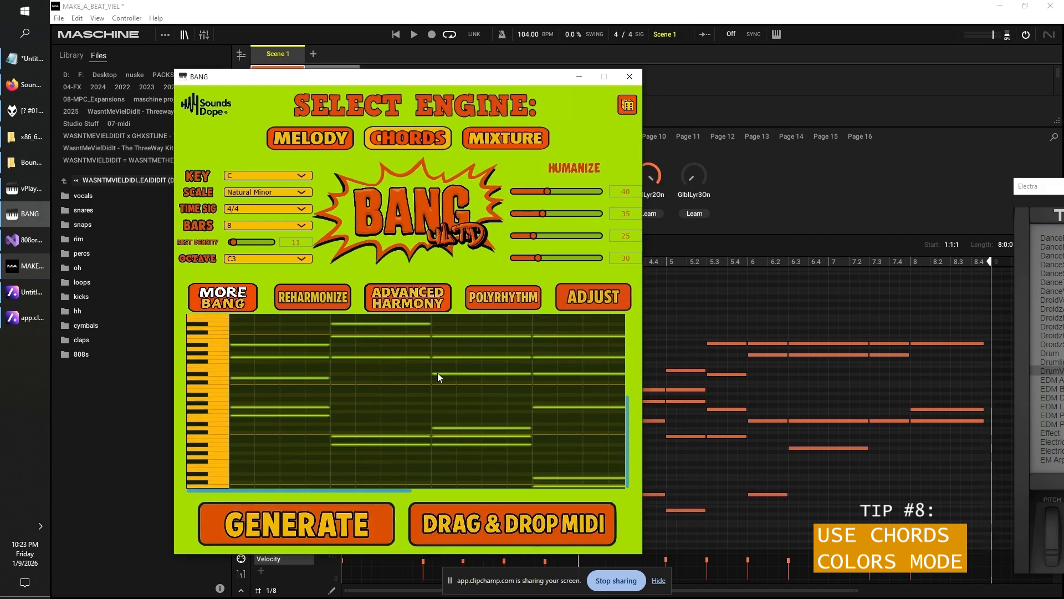
click(332, 545)
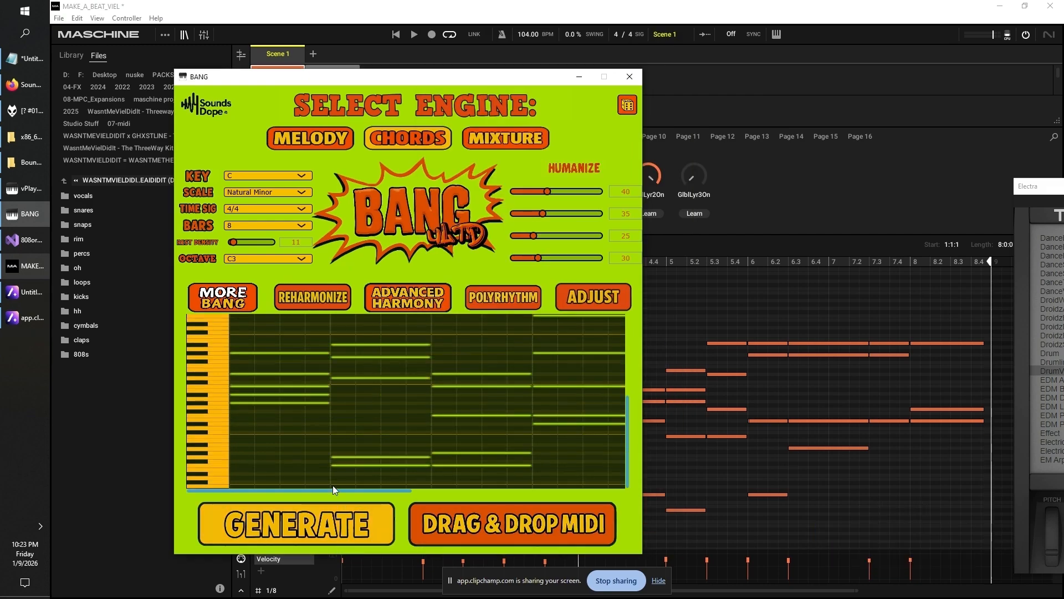
drag(332, 489, 606, 501)
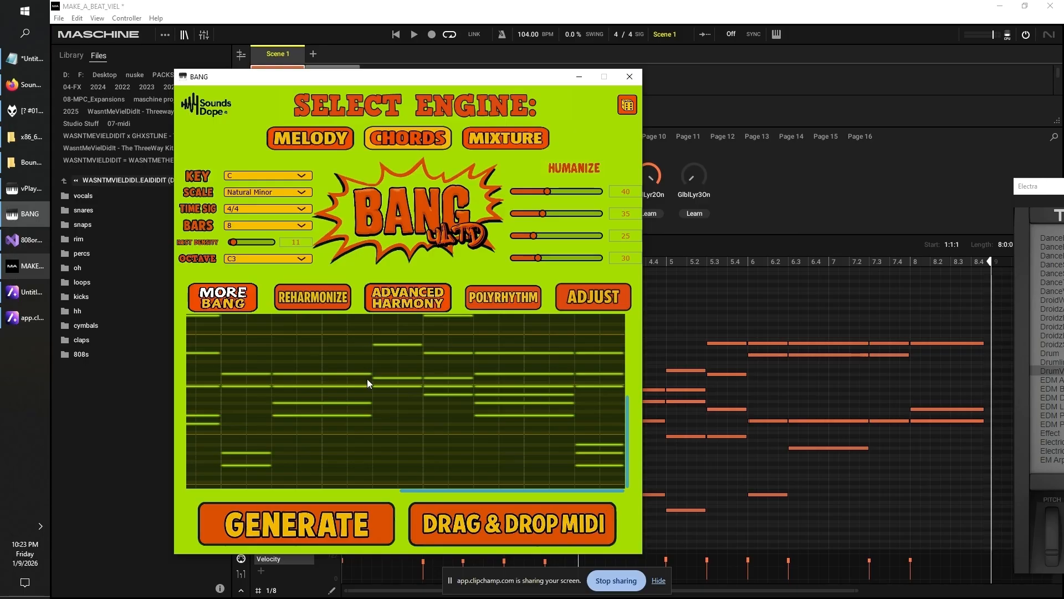
click(376, 503)
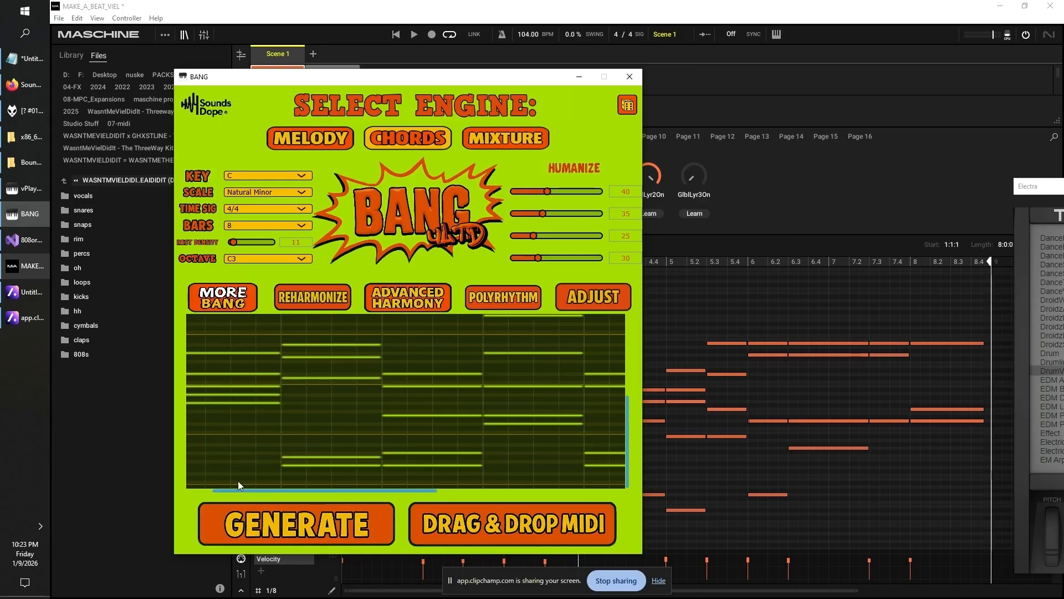
scroll(239, 481, left, 2)
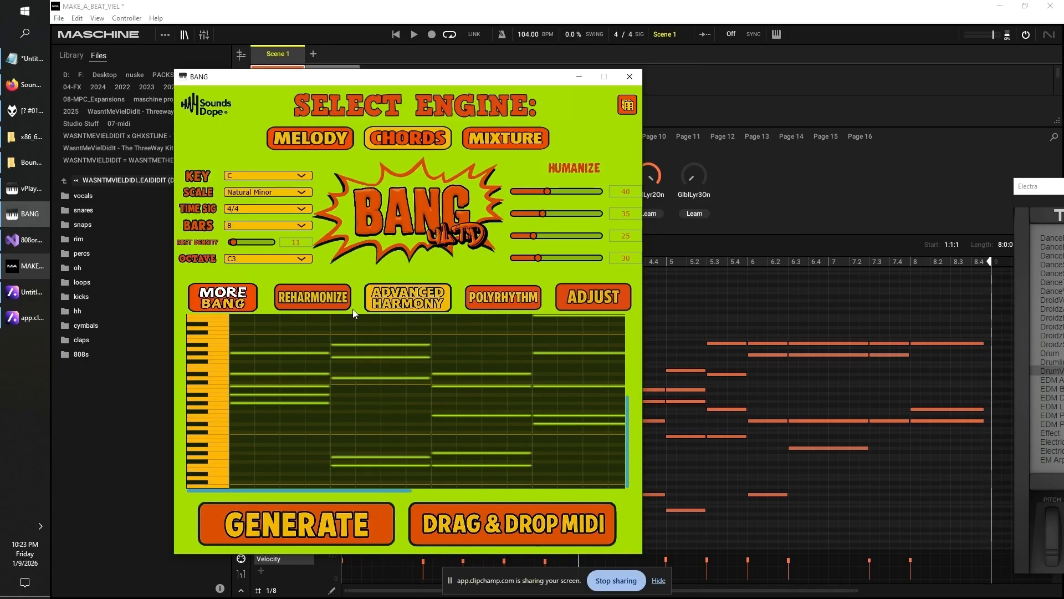
- Turn on Inversion Surgeon in More Bang, pass it to the main window, and generate several chord progressions
click(223, 297)
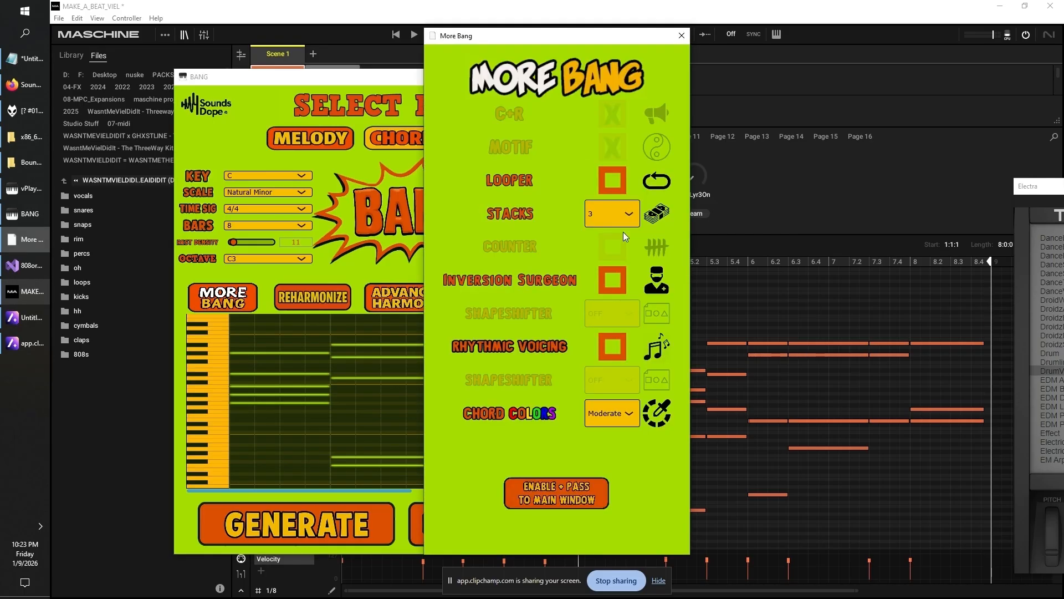
click(618, 280)
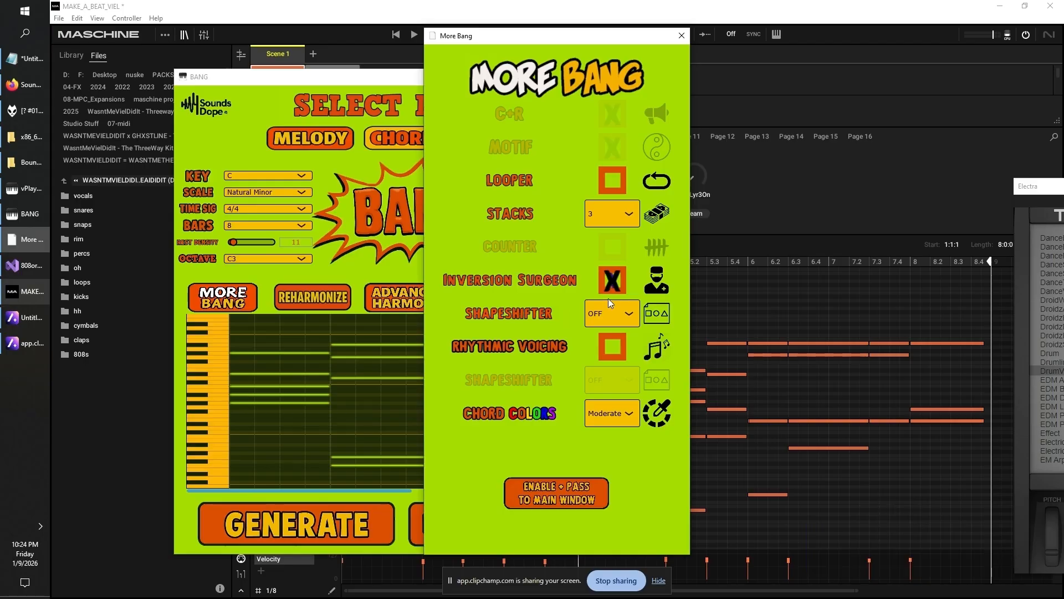
click(526, 485)
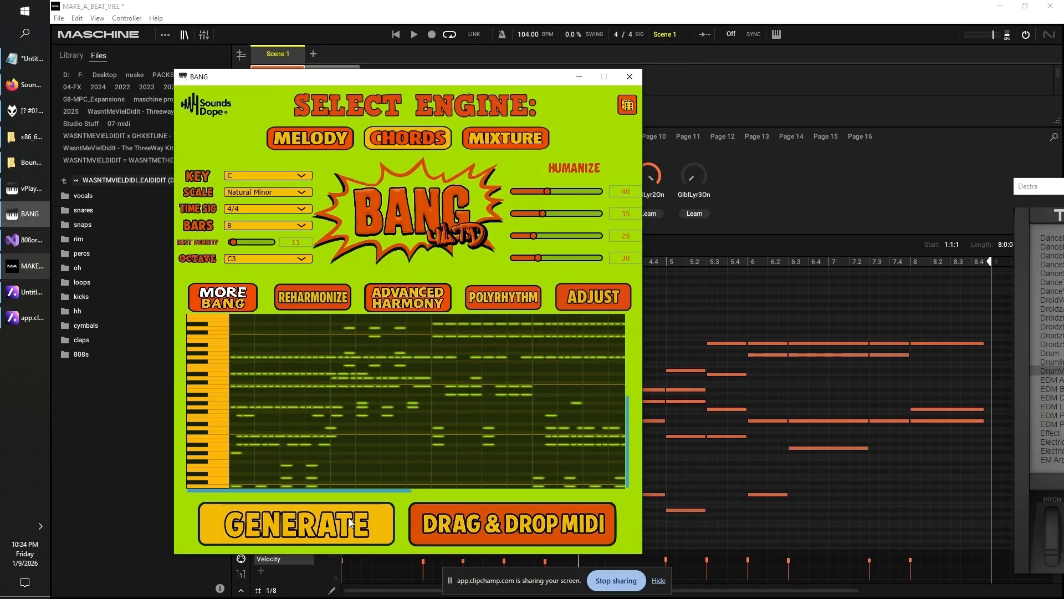
click(351, 518)
click(352, 518)
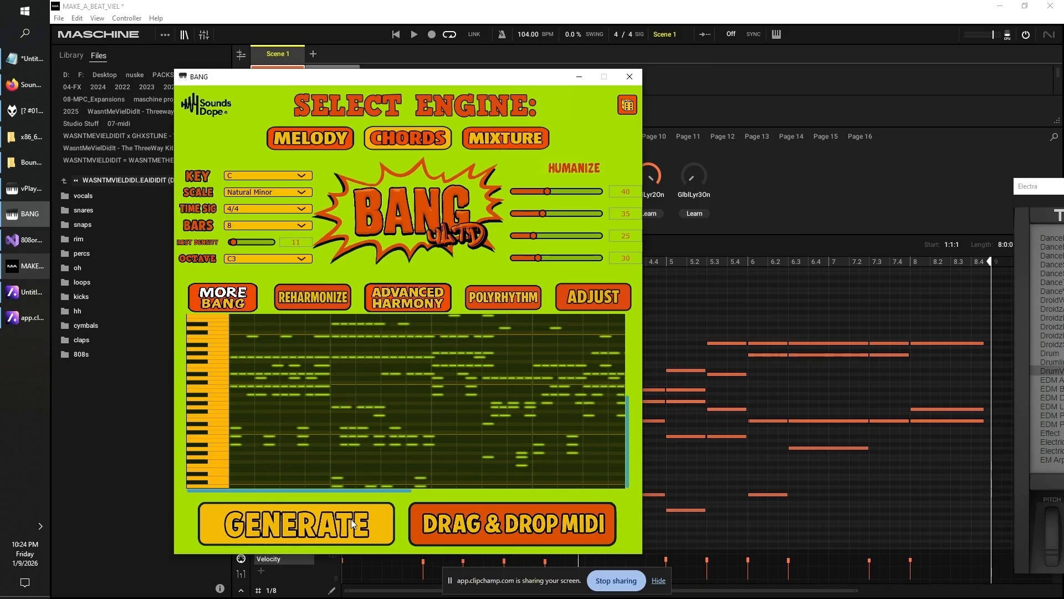
click(351, 518)
- Generate chord progressions with the rest density set to 50 and then to 11
click(252, 242)
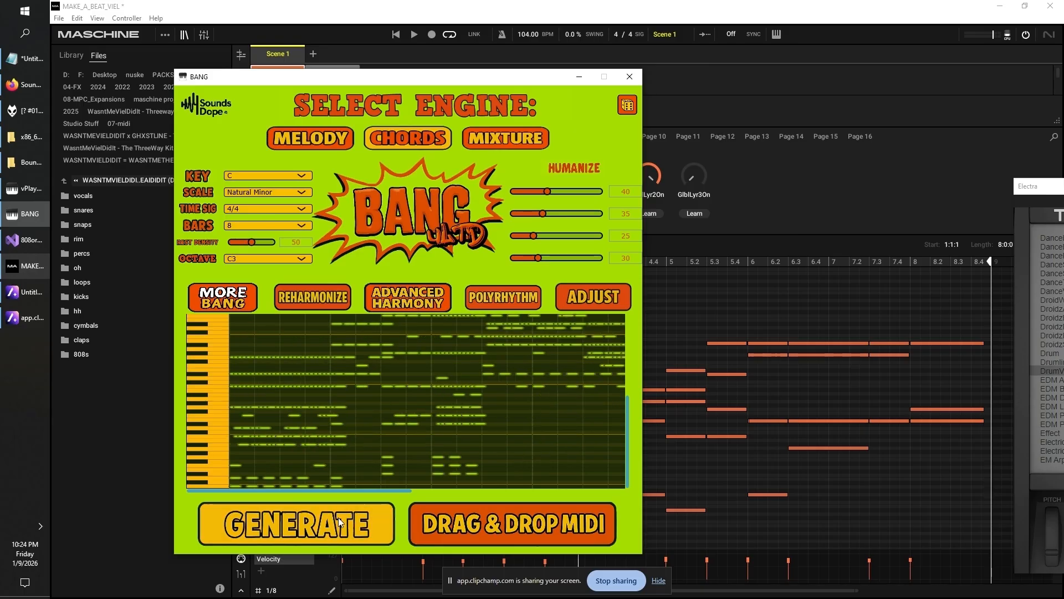
click(344, 525)
click(233, 242)
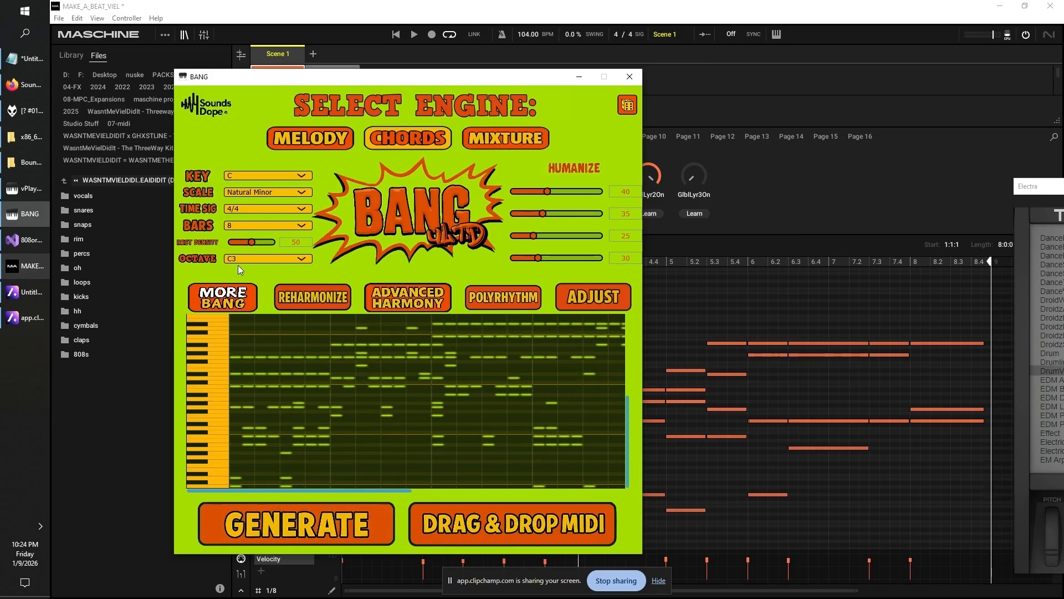
click(351, 517)
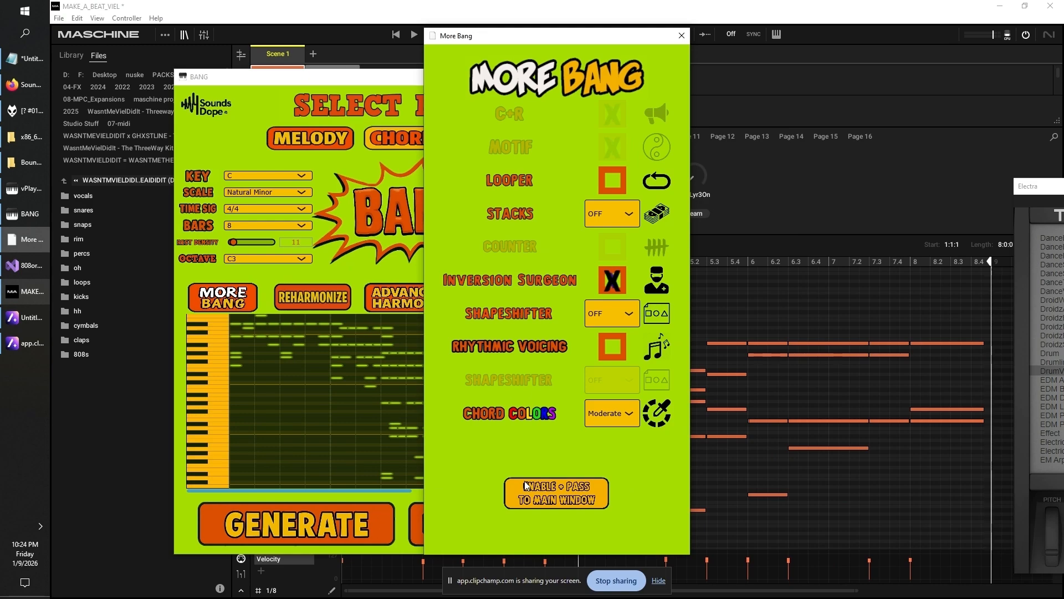
- Pass Inversion Surgeon with Stacks OFF to the main window, and generate chords with the rest density set to 17
click(526, 486)
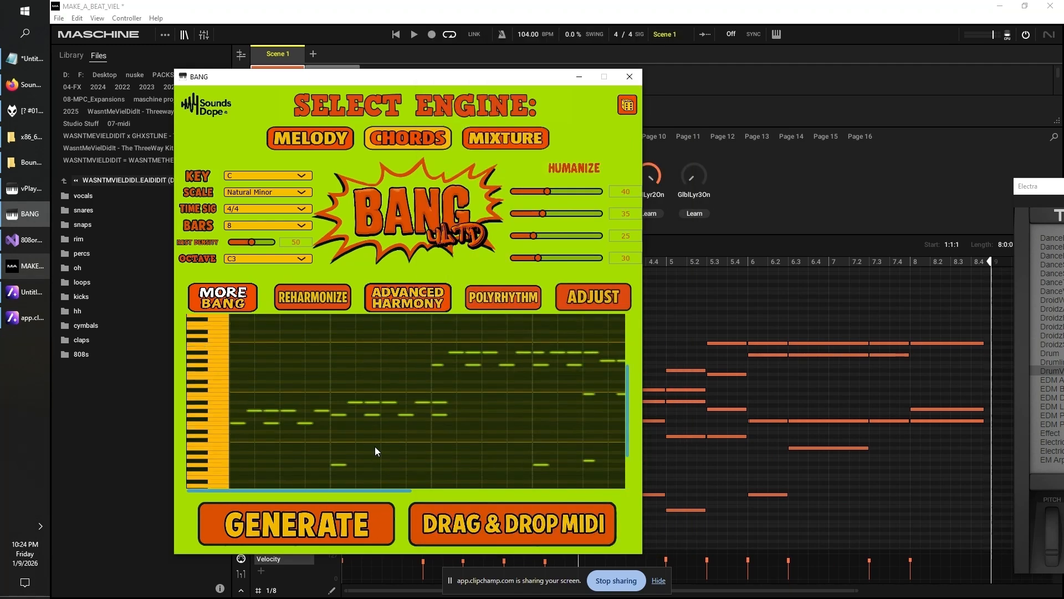
scroll(375, 446, up, 2)
drag(245, 248, 237, 244)
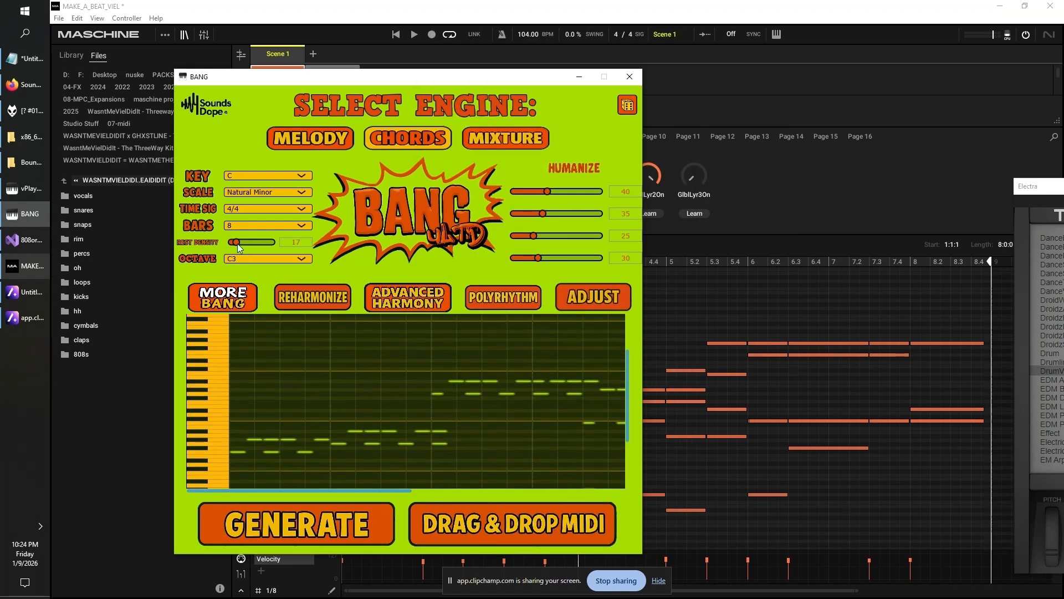
click(370, 521)
scroll(333, 410, down, 3)
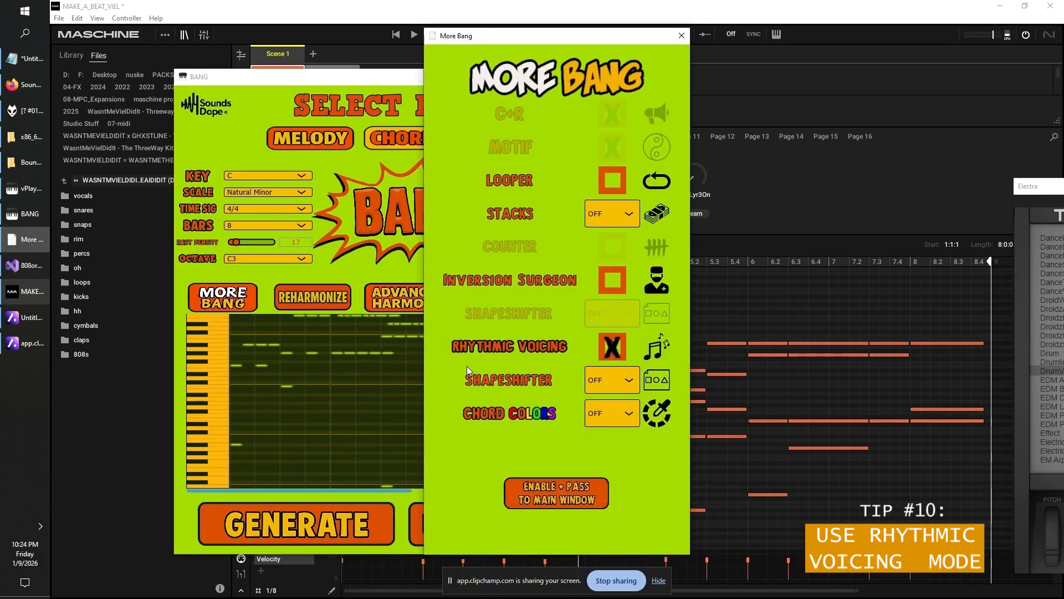
- Turn on Rhythmic Voicing in More Bang, open its Shapeshifter choices, and generate several chord progressions
click(629, 381)
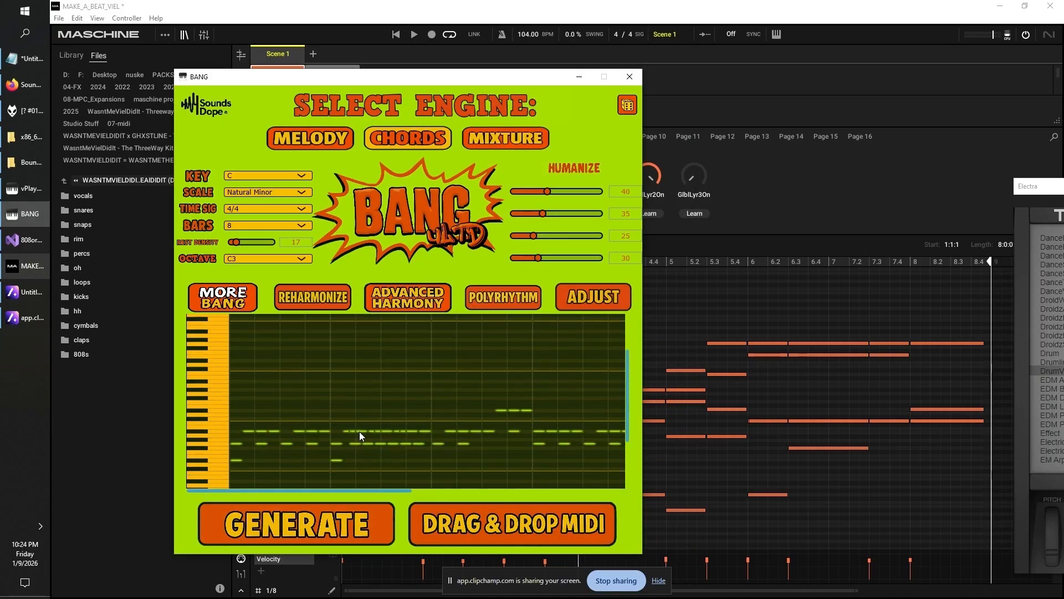
scroll(359, 436, down, 2)
click(345, 527)
mouse_move(363, 489)
mouse_down()
mouse_move(553, 494)
mouse_move(366, 489)
mouse_up()
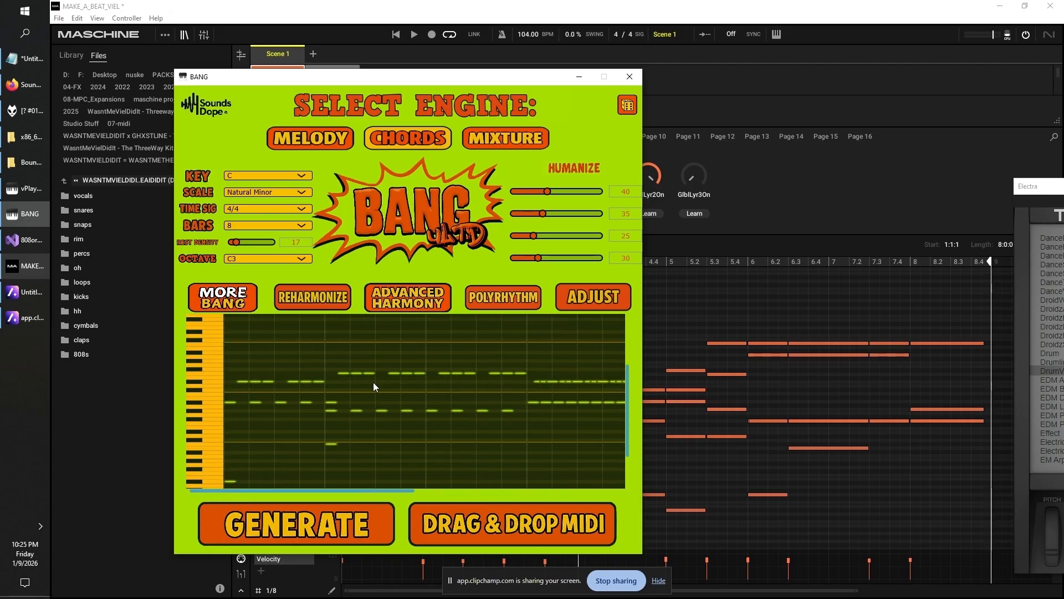
click(322, 518)
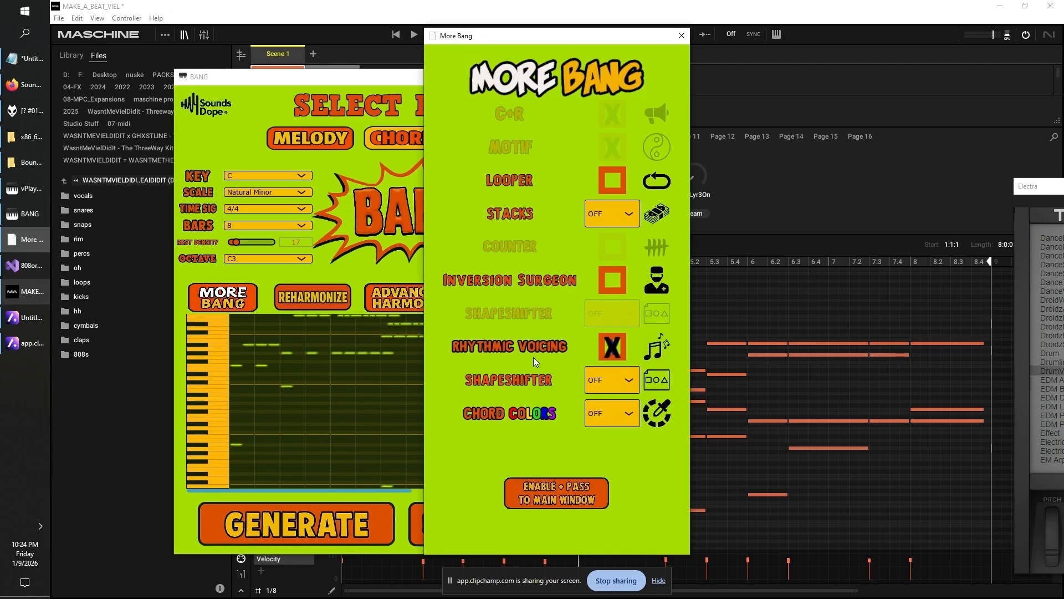
- Raise the rest density for the Rhythmic Voicing chords and generate a new progression
click(629, 381)
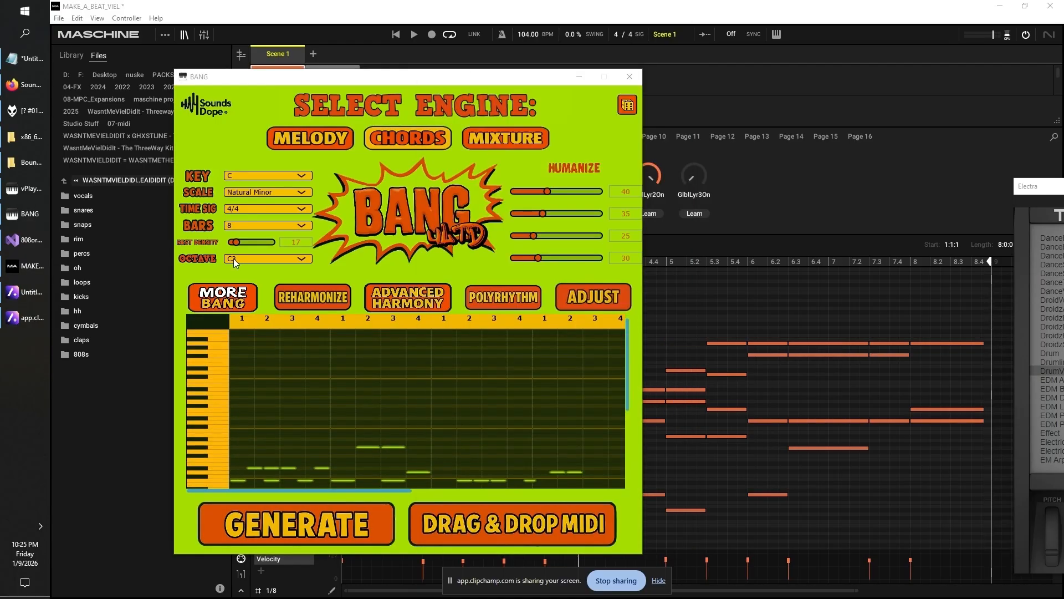
click(195, 253)
drag(242, 244, 261, 242)
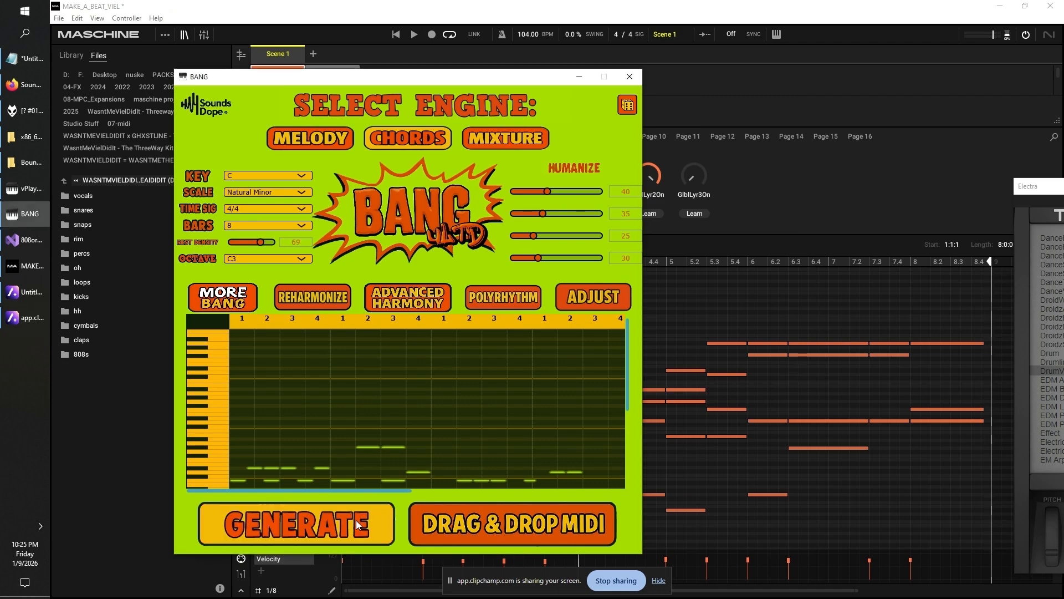
click(355, 520)
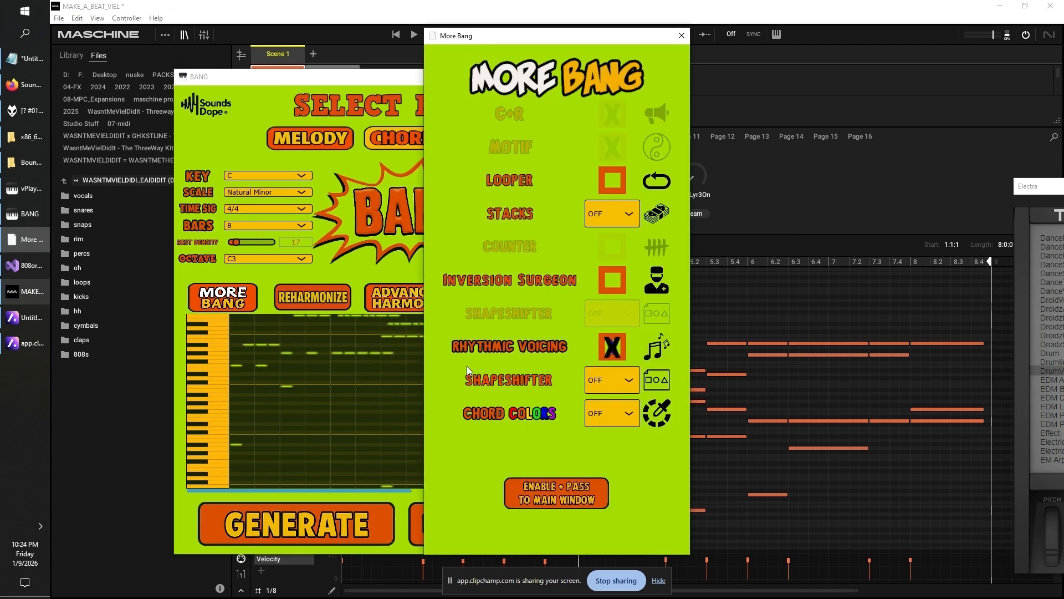
- Open the Shapeshifter choices under Rhythmic Voicing once more and generate chords with the rest density at 17
click(636, 383)
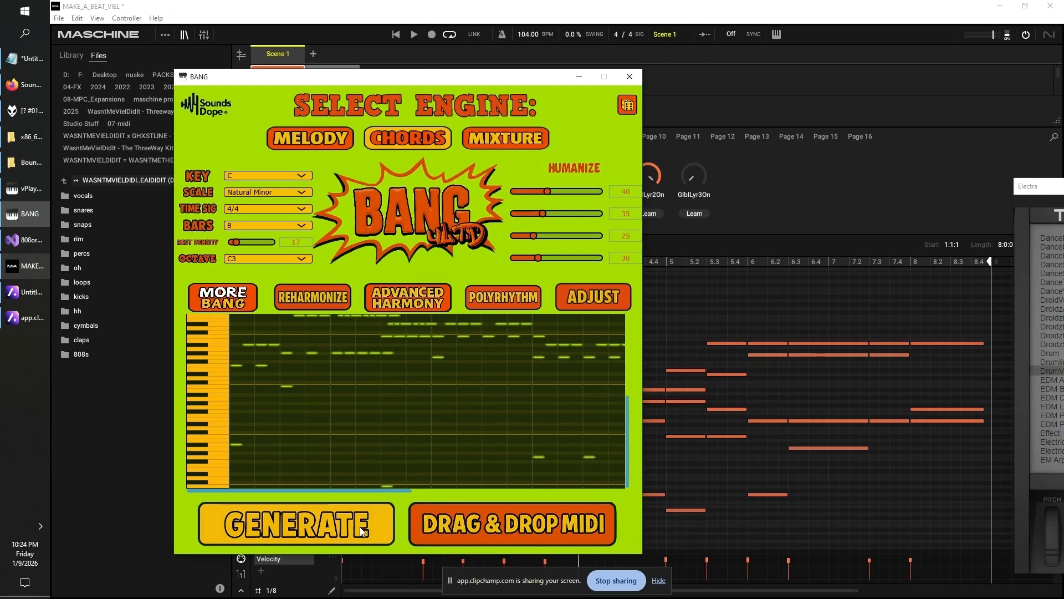
click(361, 531)
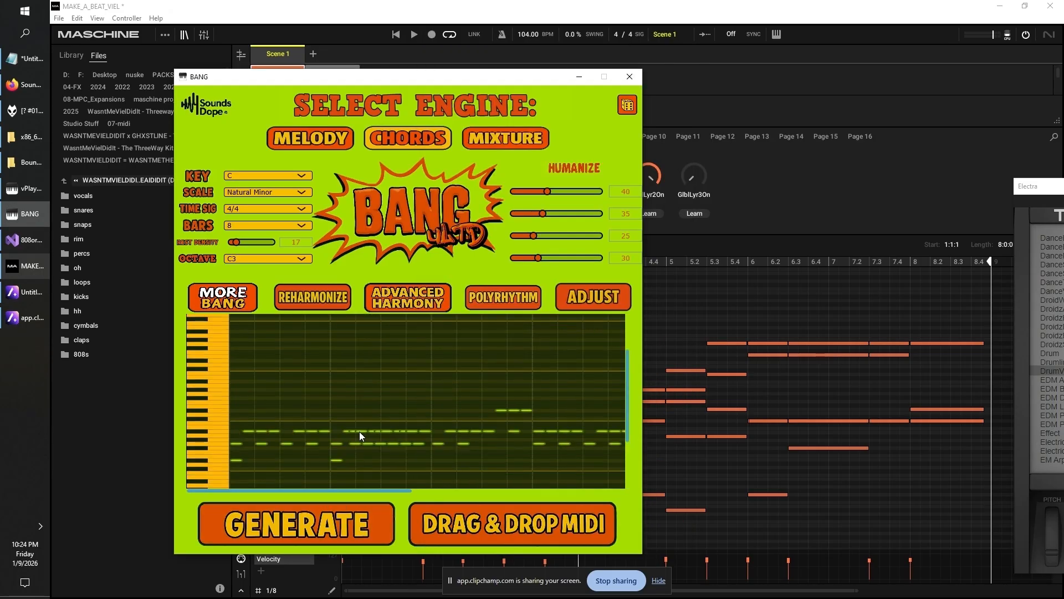
- Generate another Rhythmic Voicing chord progression with the rest density at 17 and examine its notes across the piano roll
mouse_move(364, 490)
mouse_down()
mouse_move(553, 494)
mouse_move(365, 488)
mouse_up()
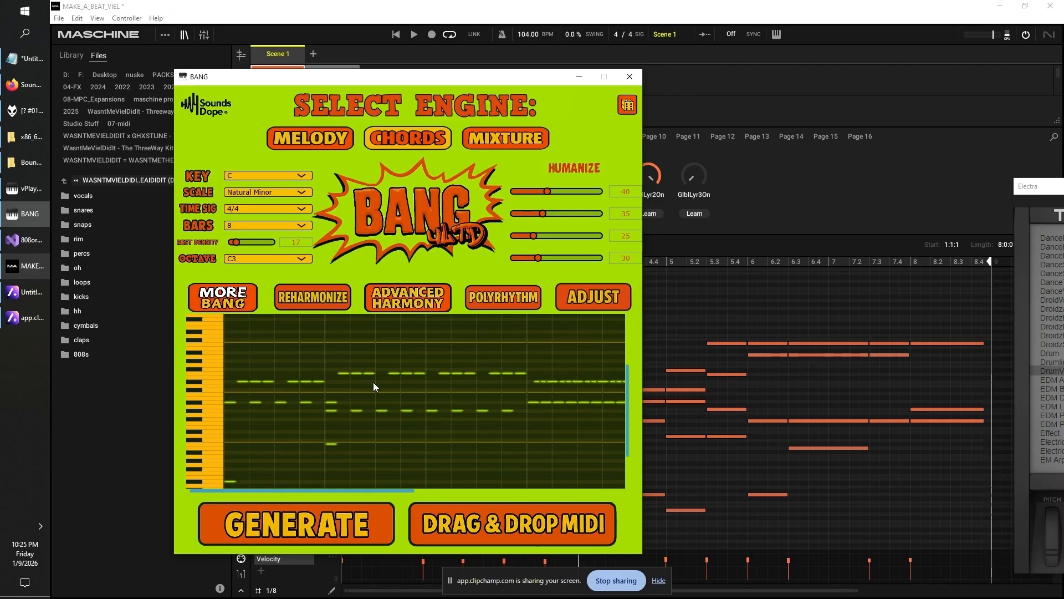
click(327, 521)
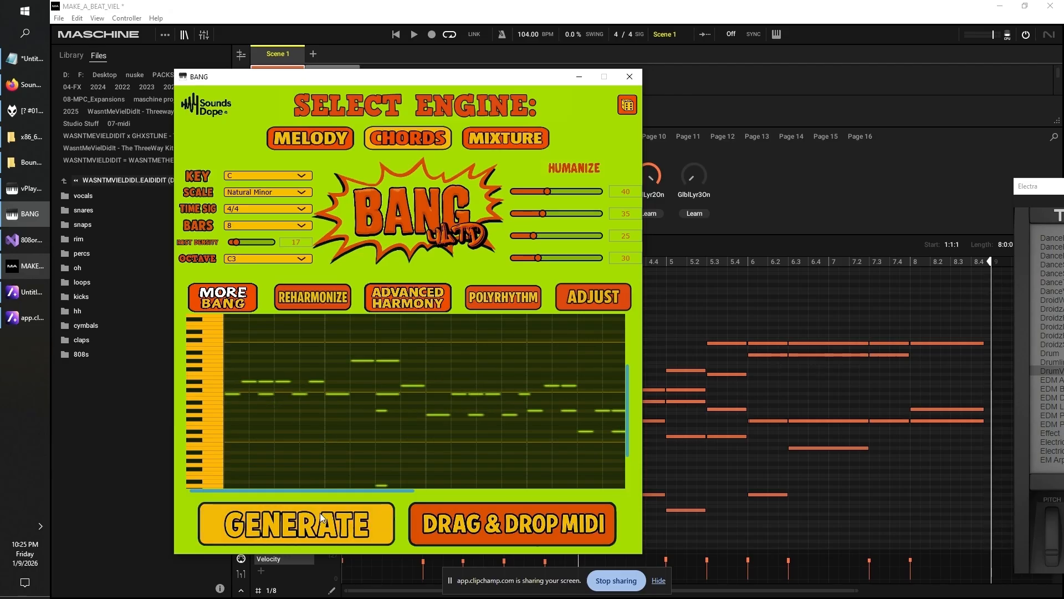
drag(328, 489, 305, 485)
scroll(342, 428, up, 2)
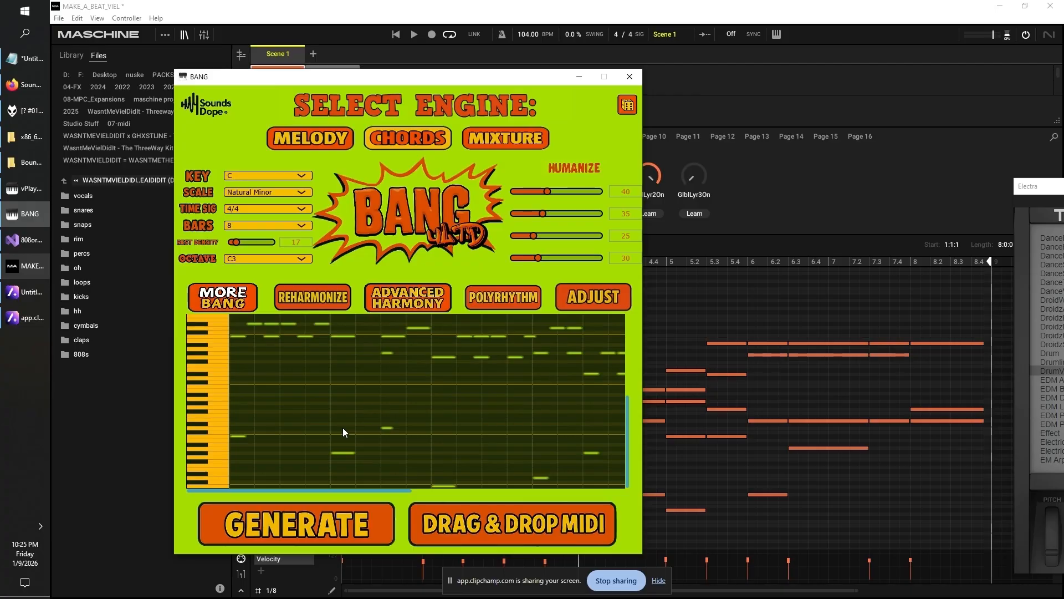
scroll(397, 341, up, 3)
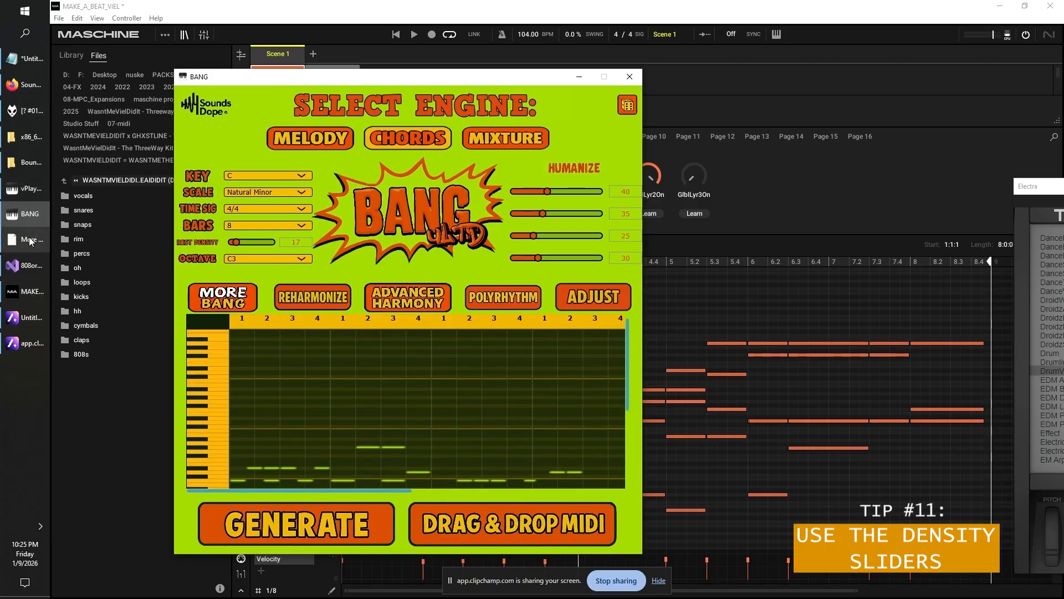
- Close the More Bang window and generate a chord progression with the rest density raised to about 69
click(30, 239)
click(686, 35)
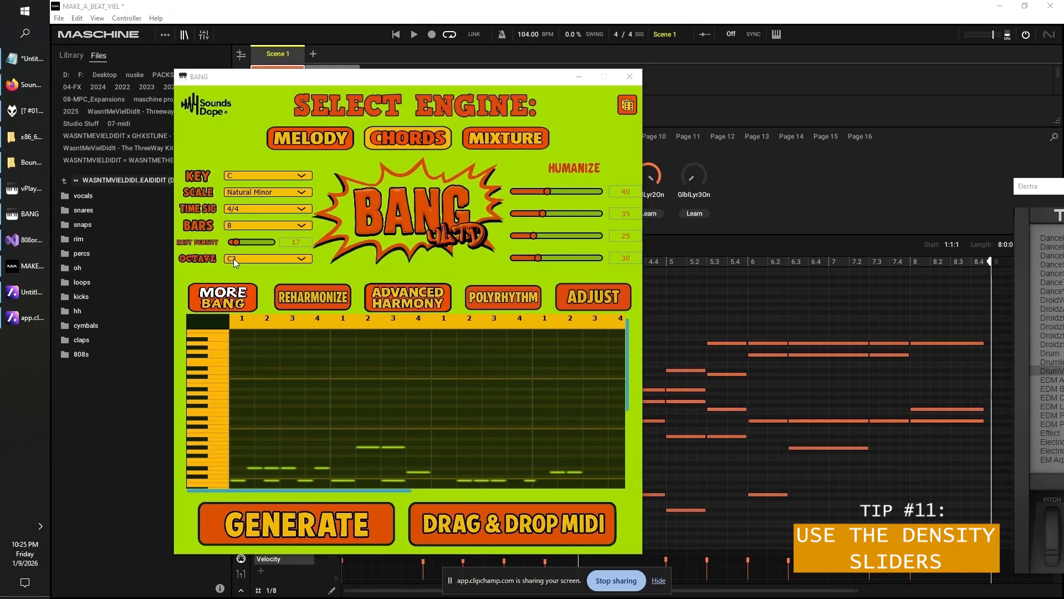
click(241, 241)
drag(241, 240, 266, 241)
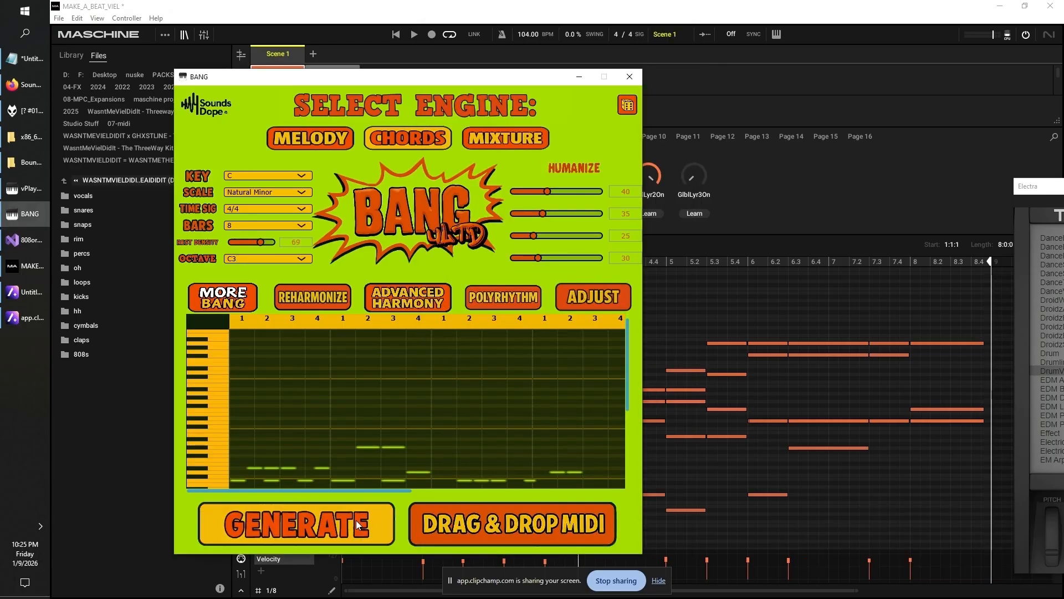
click(356, 524)
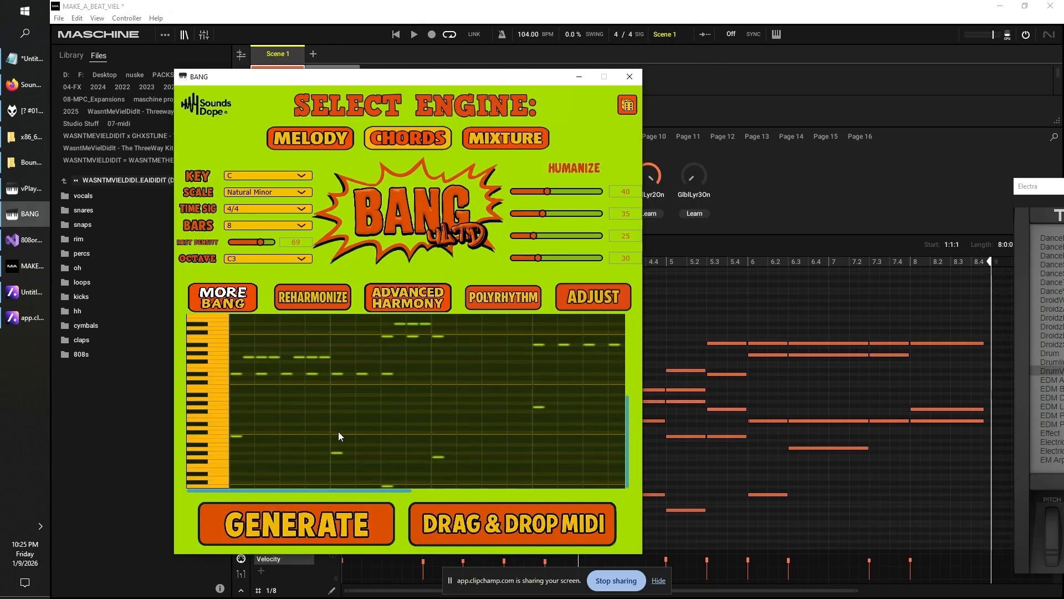
- Switch to the Mixture engine and generate mixtures, first at the current rest density and again with it lowered to 17
click(504, 140)
click(333, 509)
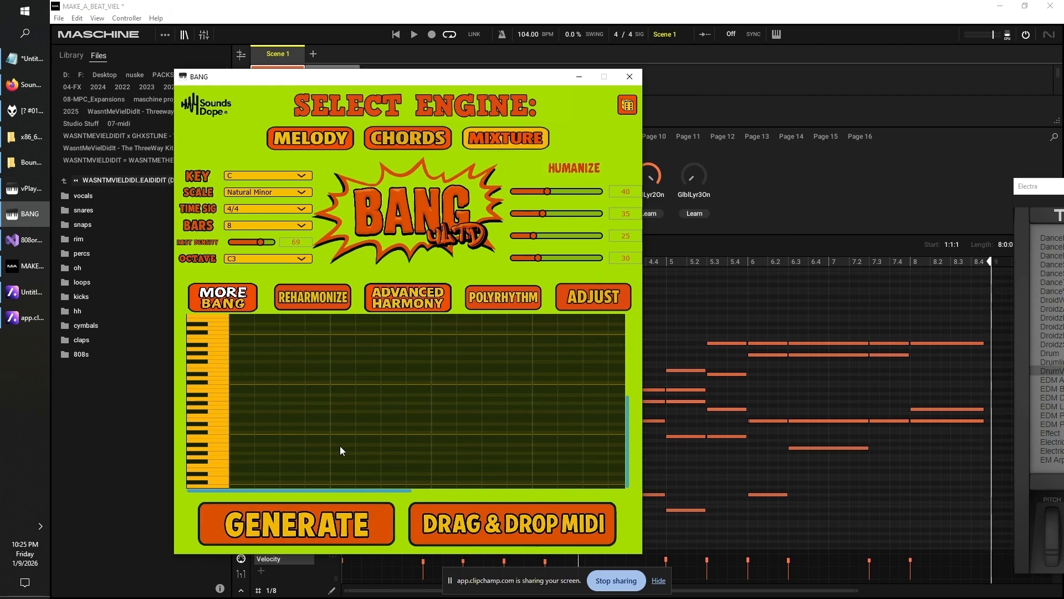
drag(260, 242, 237, 245)
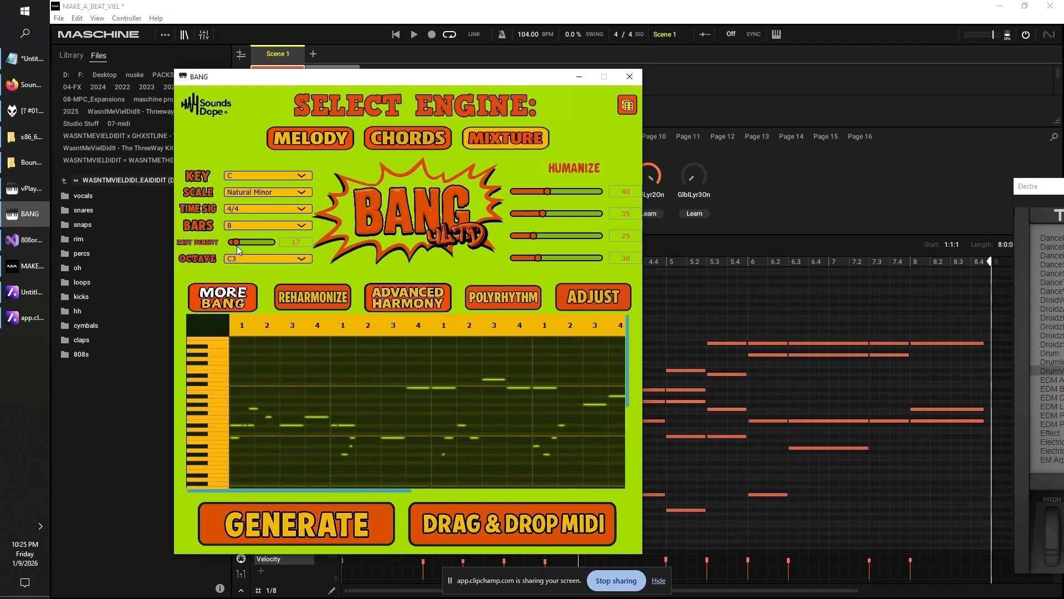
click(294, 529)
drag(329, 490, 308, 481)
scroll(301, 430, up, 3)
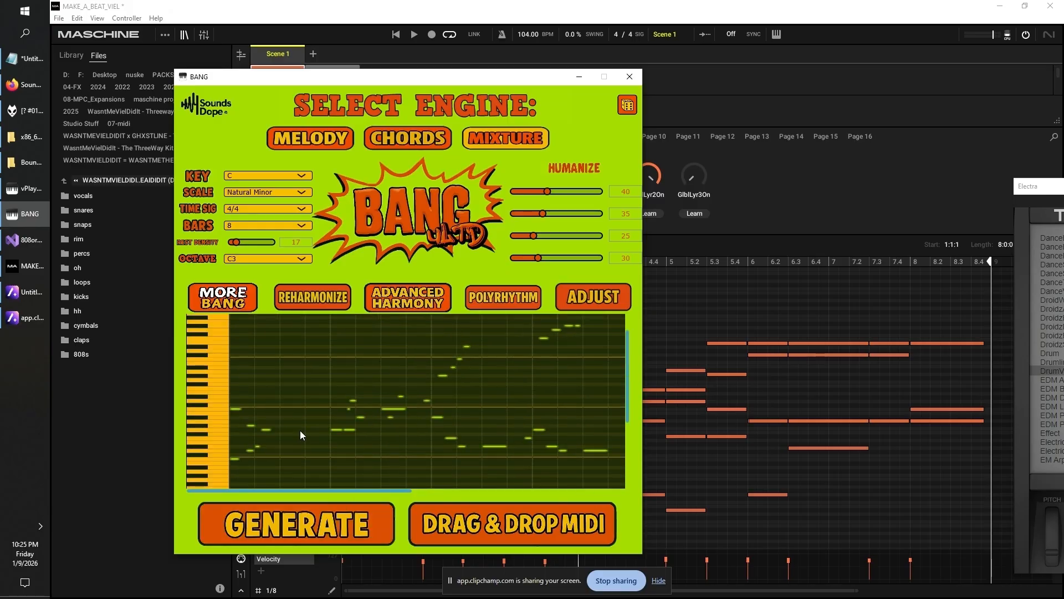
- Generate more mixtures, raising the rest density to 80 and to 93
click(293, 530)
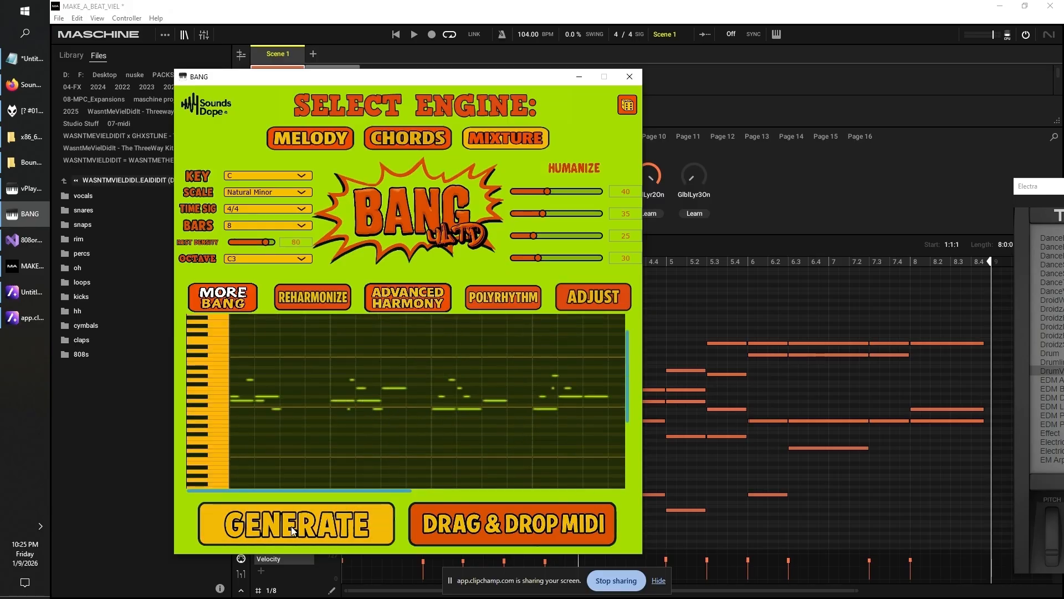
click(293, 531)
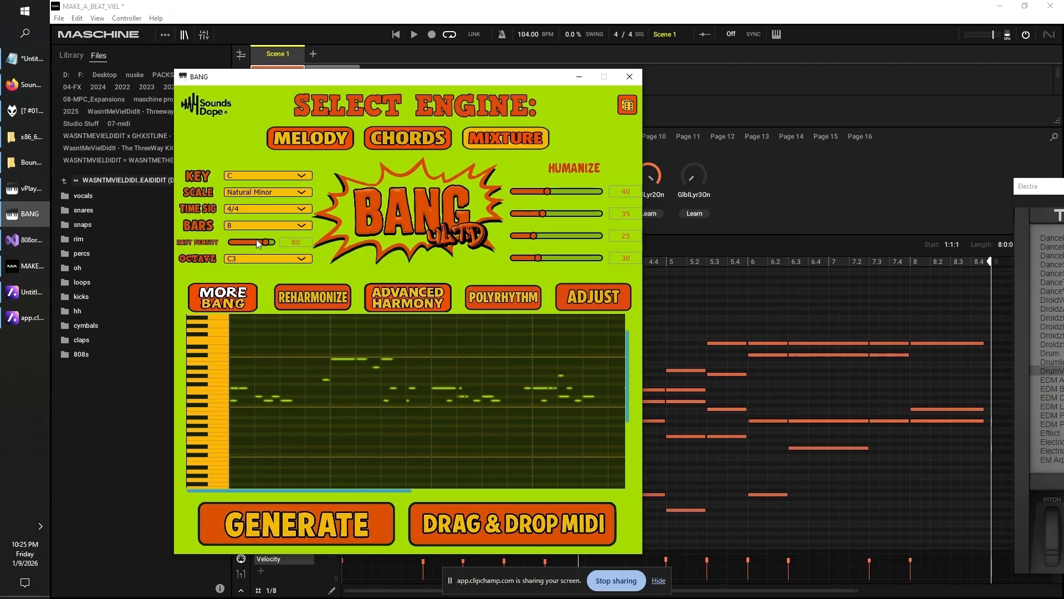
click(331, 516)
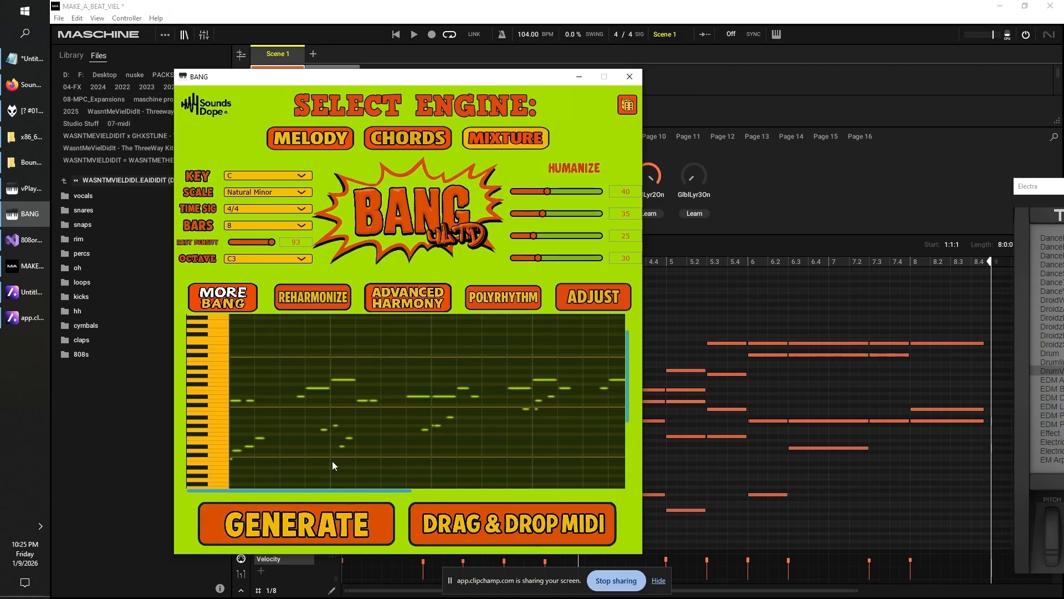
- Switch to the Chords engine and try to generate chords with the rest density at 93
click(390, 147)
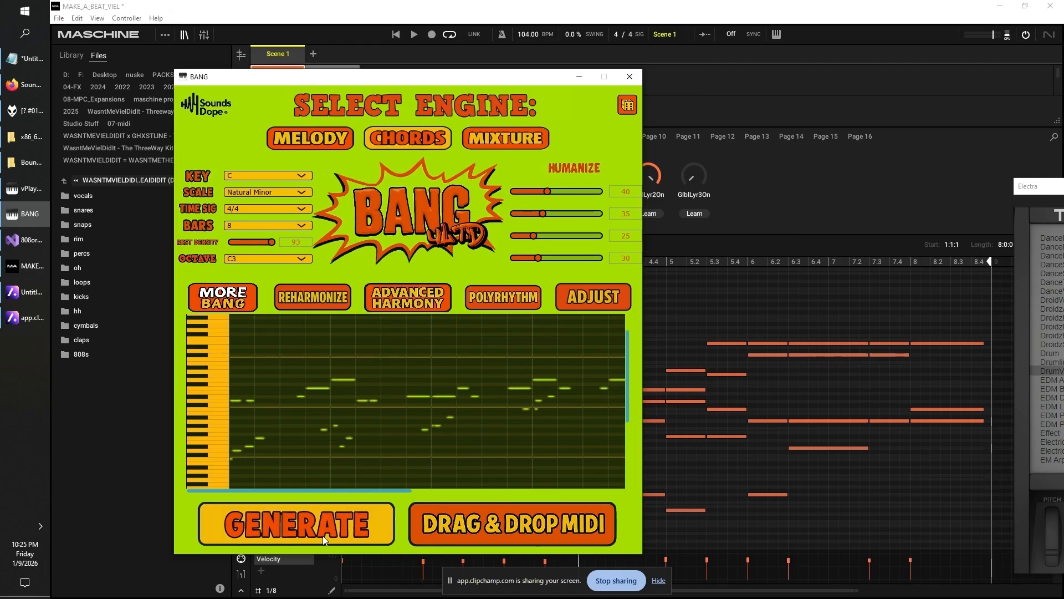
click(322, 535)
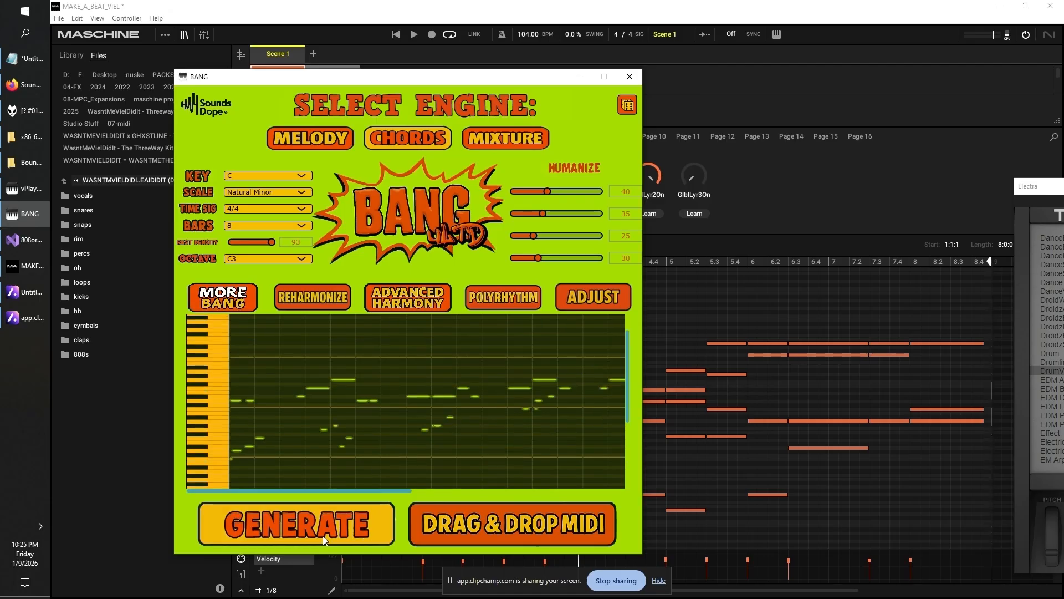
click(323, 536)
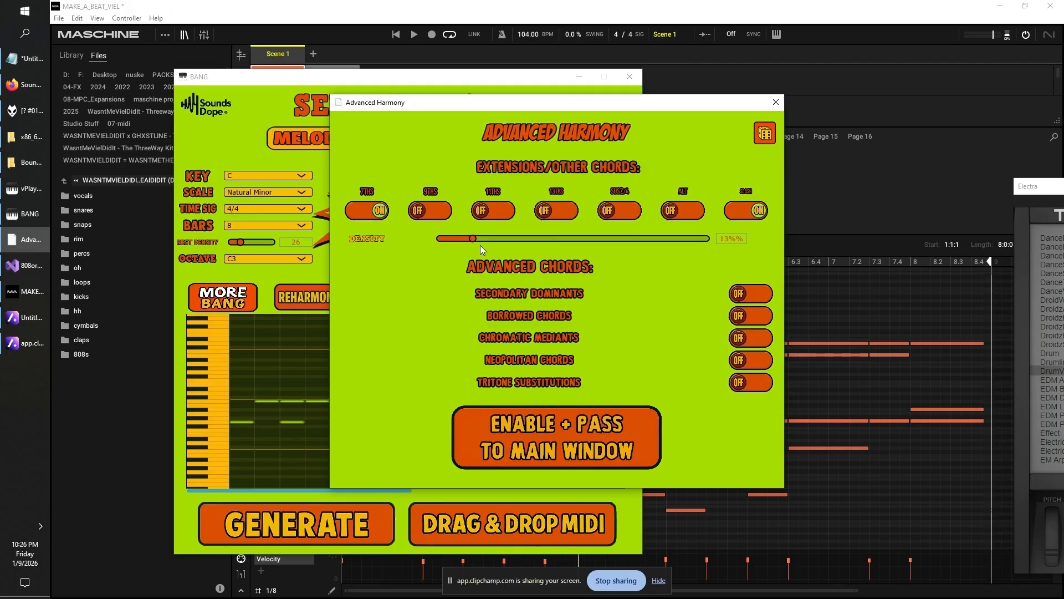
- Raise the Advanced Harmony extensions density to 79% and pass the settings to the main window
drag(480, 245, 587, 232)
click(430, 210)
drag(474, 238, 652, 238)
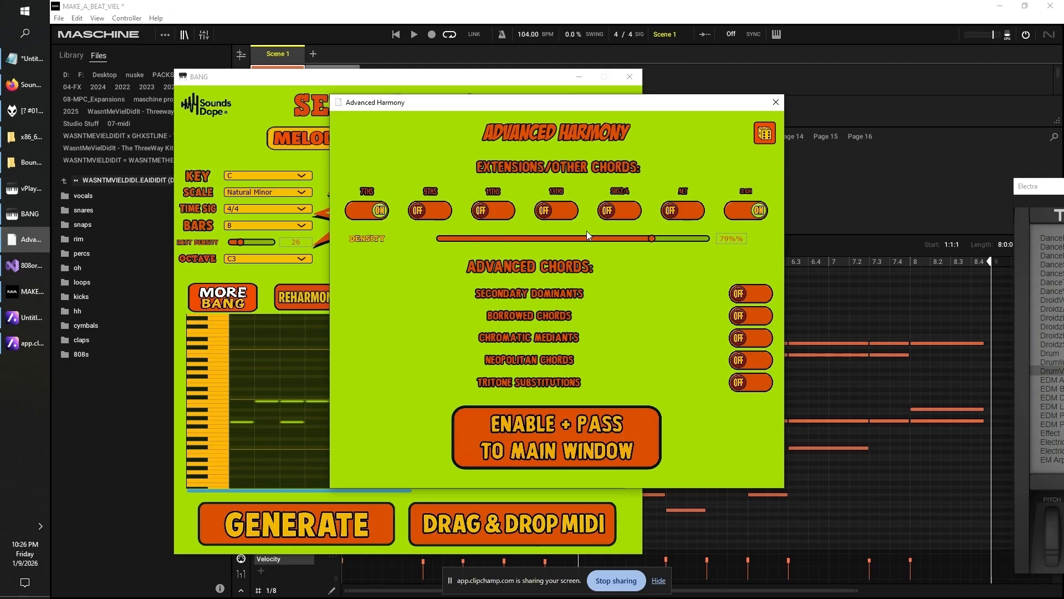
click(556, 437)
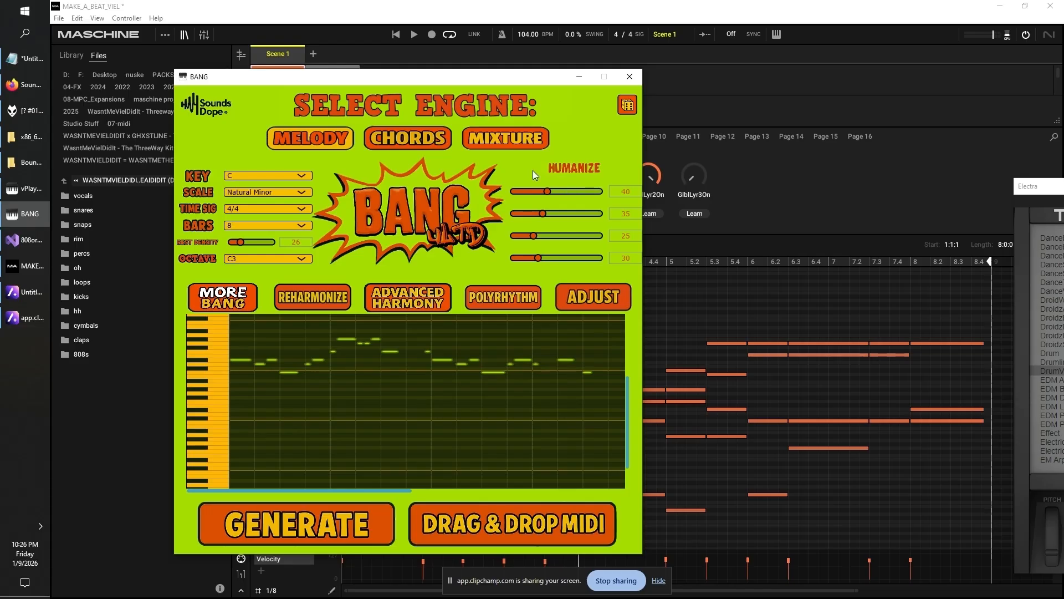
- Set the first Humanize slider to 16 and the fourth, shuffle-like one to 70, generating a melody with each setting
drag(547, 191, 524, 192)
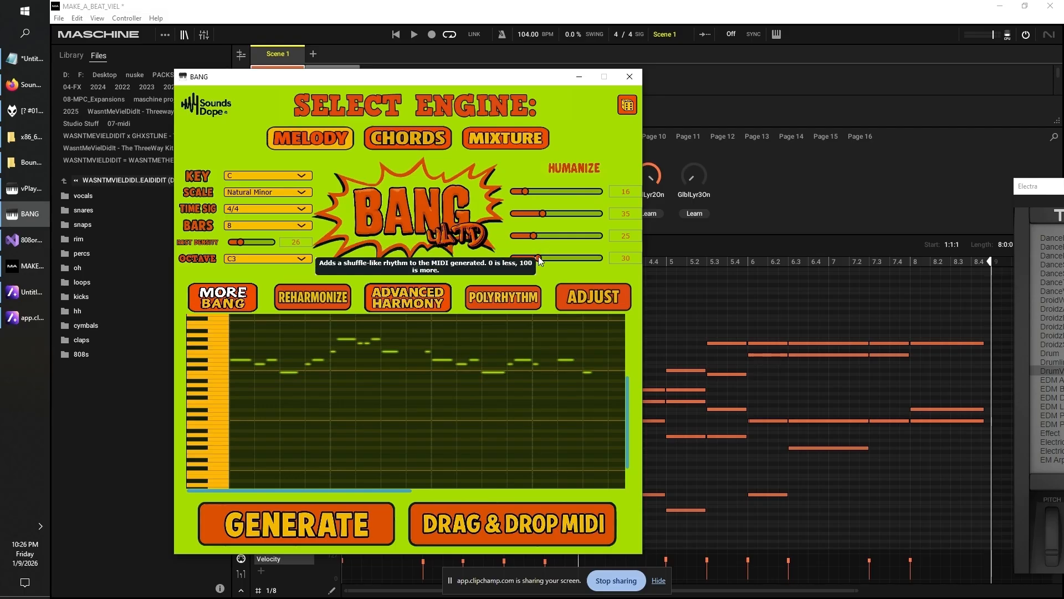
click(317, 531)
drag(538, 258, 575, 258)
click(317, 518)
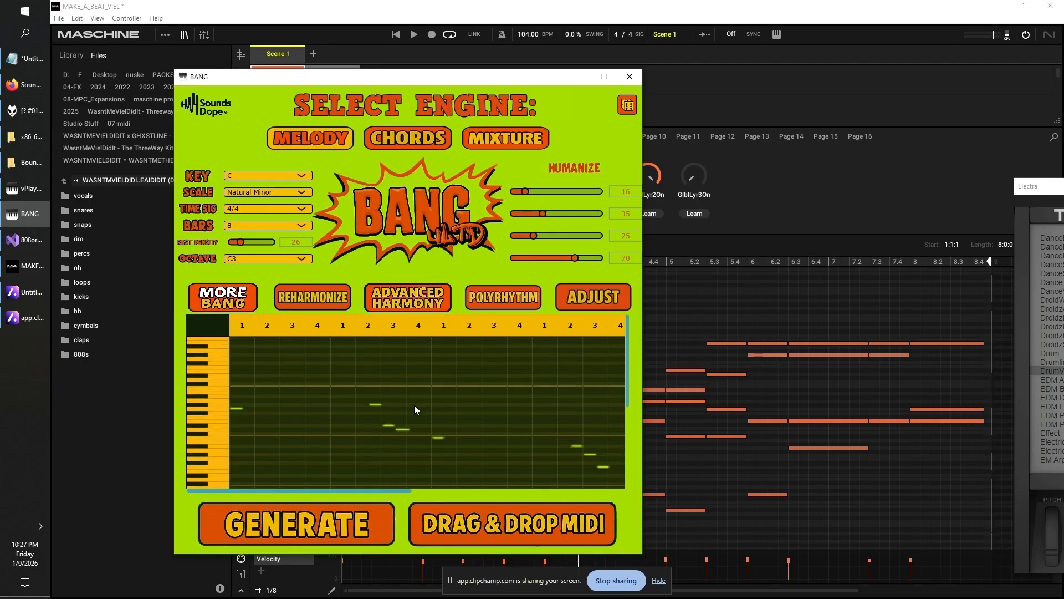
- Generate melodies with the third Humanize slider at 58, and with the fourth at 14 and the second at 63
click(564, 236)
click(338, 519)
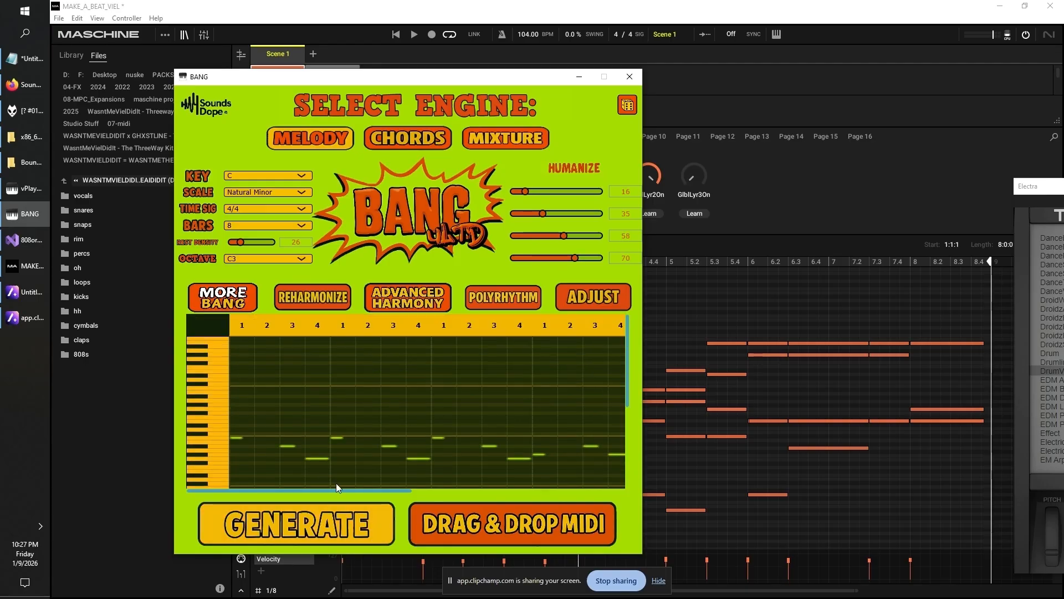
click(524, 259)
click(568, 213)
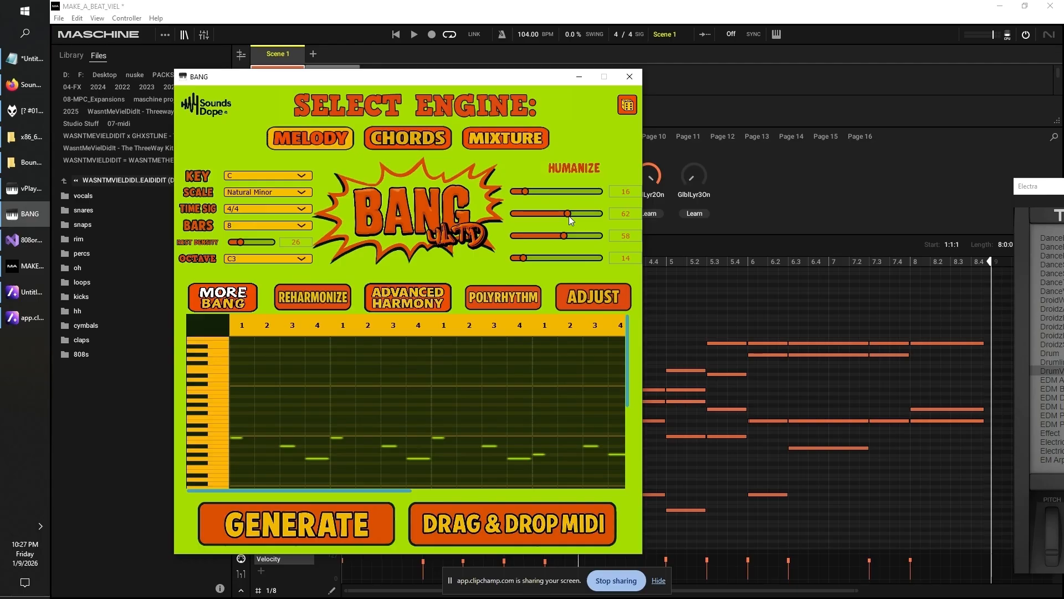
click(314, 530)
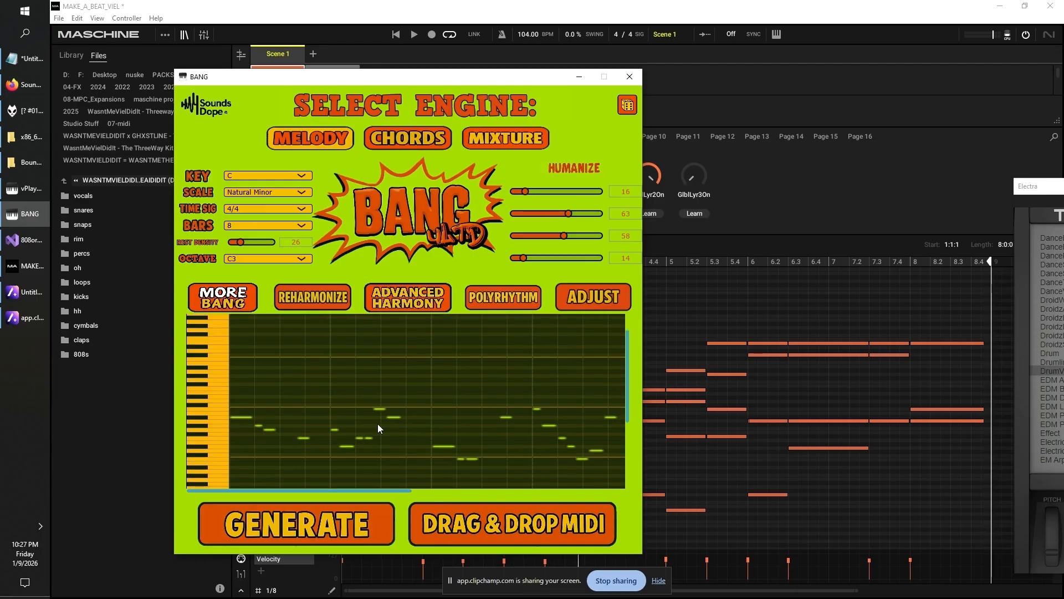
- Set the third Humanize slider to 9 and the first to 43, and generate a melody
drag(563, 239, 520, 232)
click(550, 191)
click(338, 521)
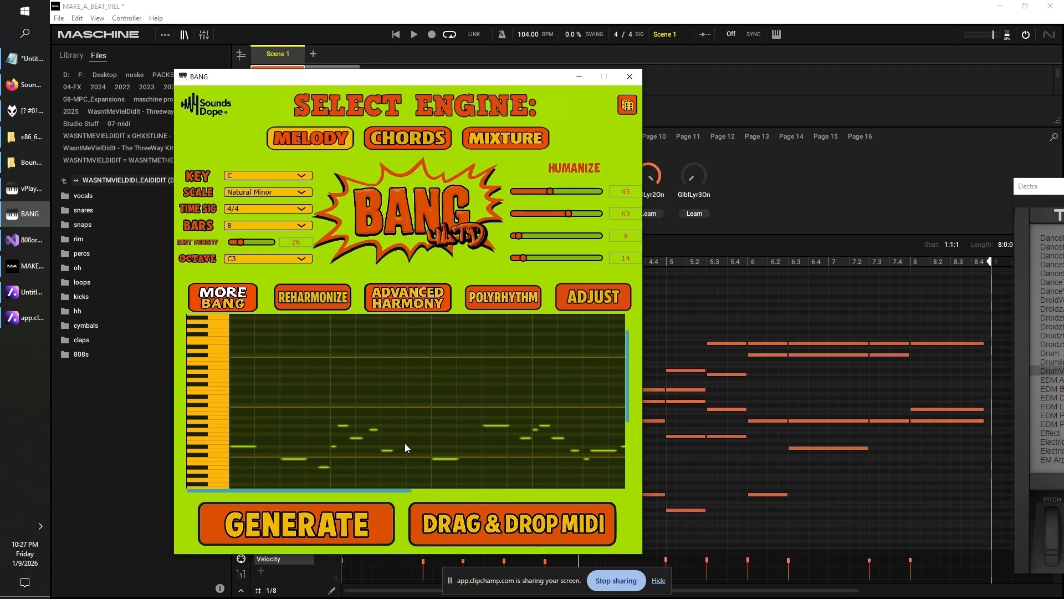
scroll(402, 437, down, 3)
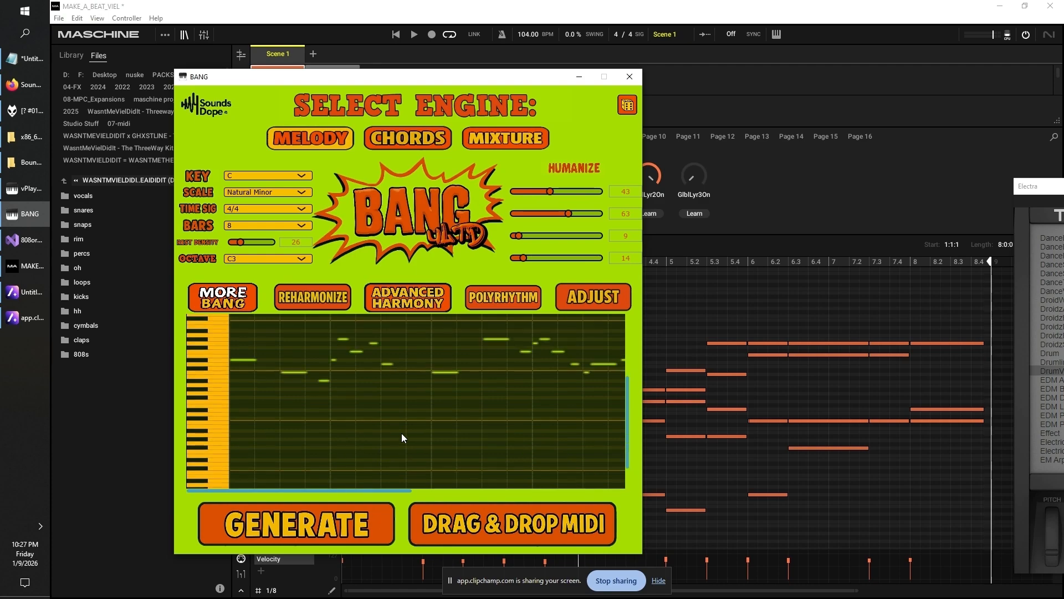
- Switch to the Notepad note and add the lines "808orade" and "SixSynths" below the existing text, separated by blank lines
click(27, 320)
click(27, 319)
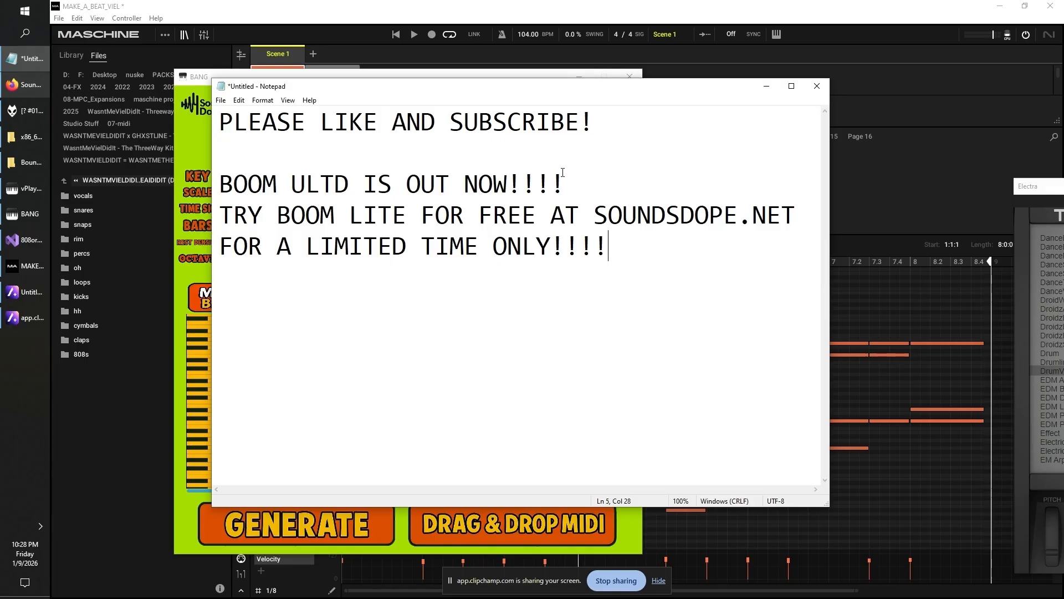
key(Return)
key(Return)
text(808o)
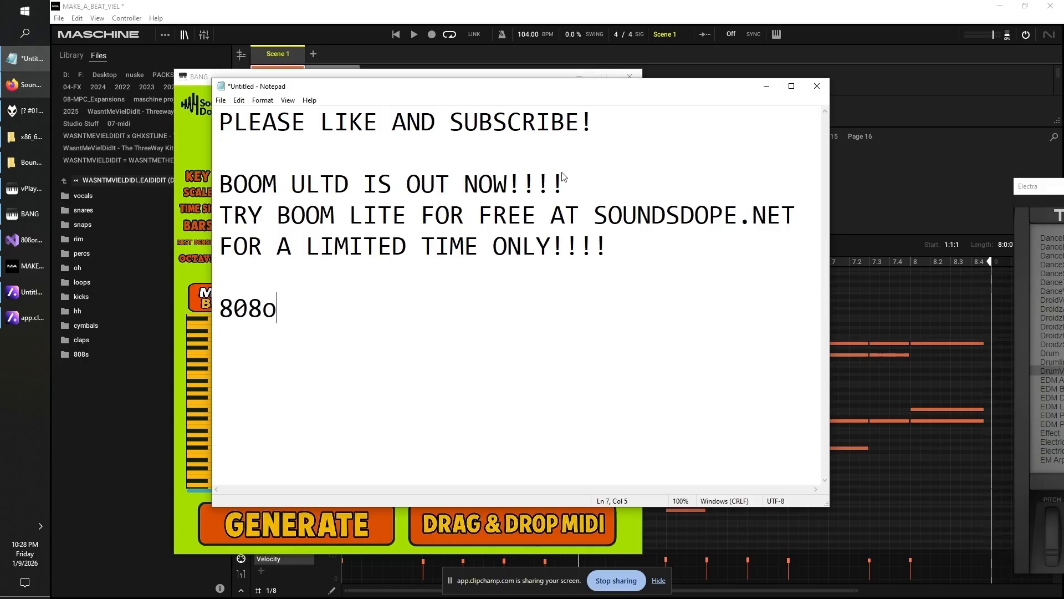
text(rade)
key(Return)
key(Return)
text(Si)
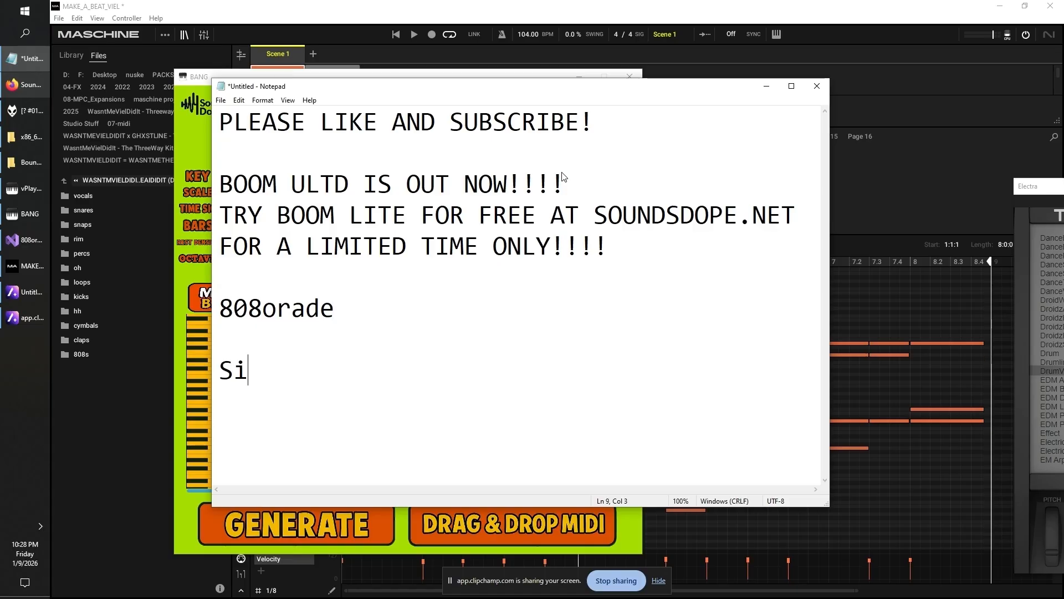
text(xSynths)
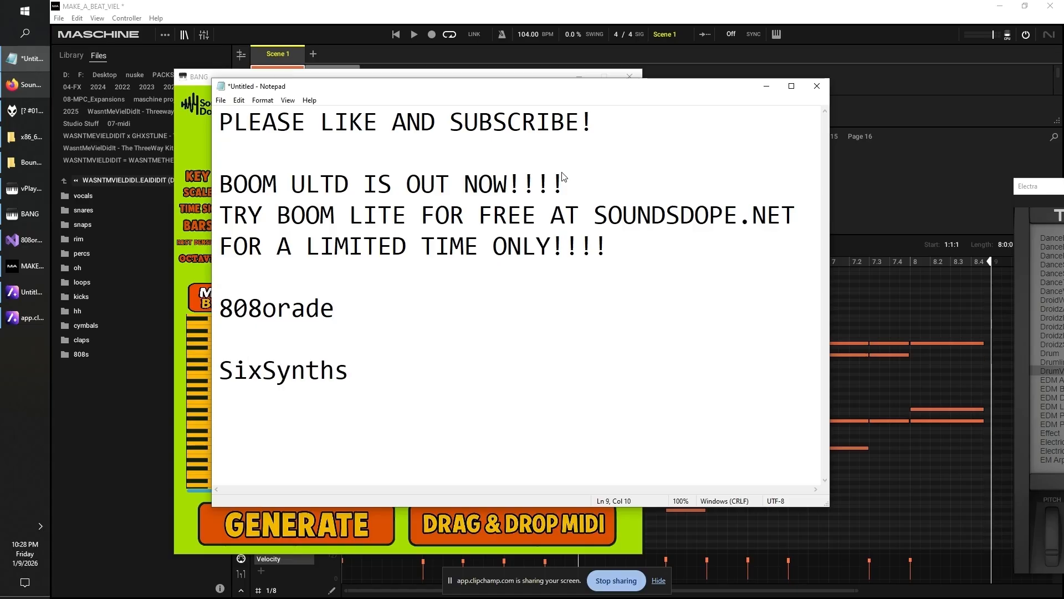